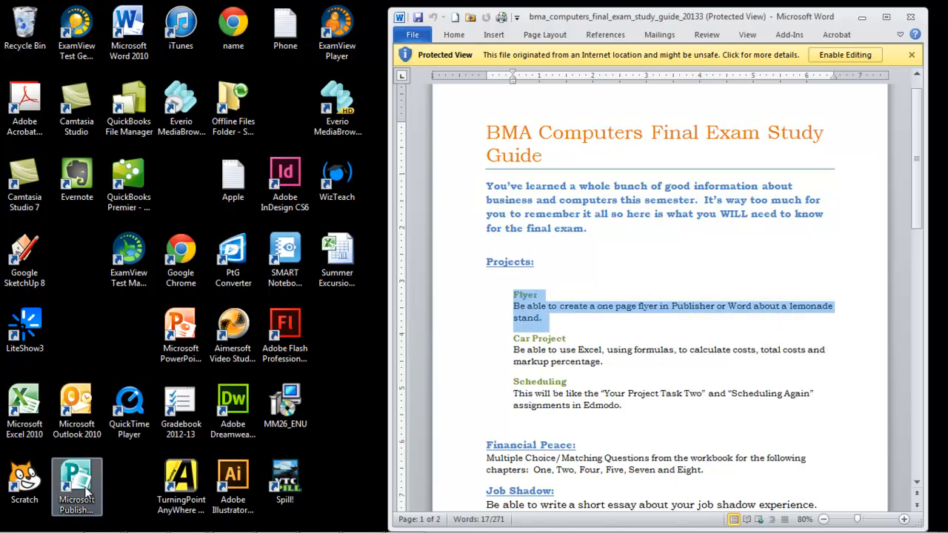
- Launch Microsoft Publisher 2010 and create a blank 8.5 x 11" publication
{"action": "left_click", "coordinate": [14, 526]}
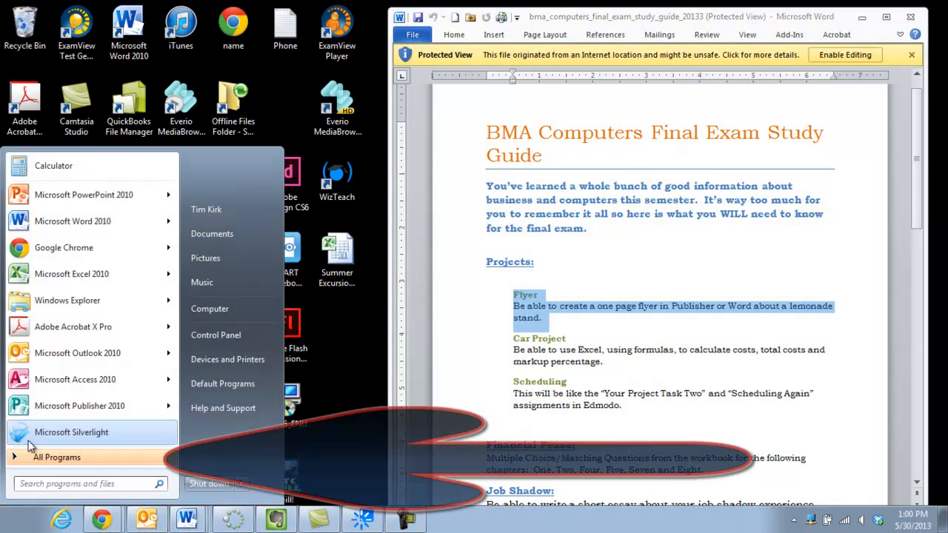
{"action": "left_click", "coordinate": [42, 457]}
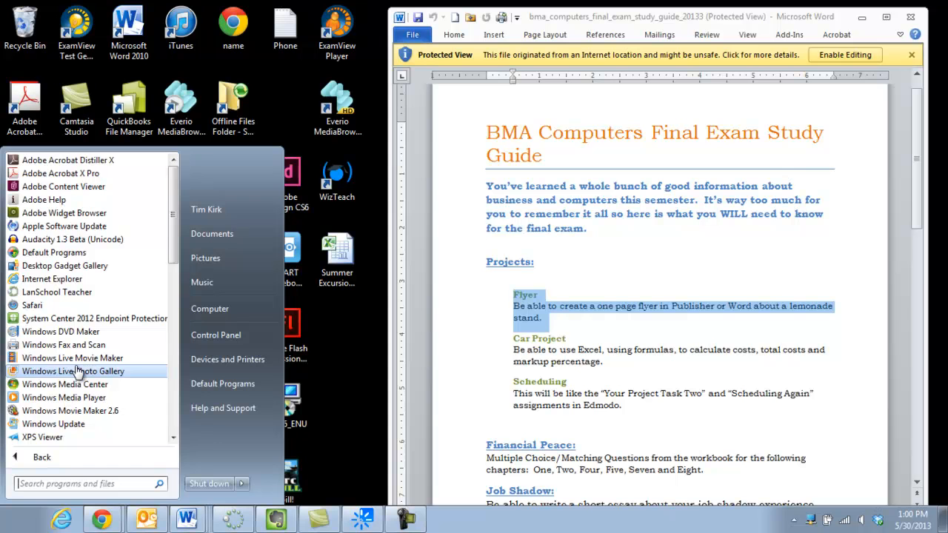
{"action": "scroll", "coordinate": [78, 370], "scroll_direction": "down", "scroll_amount": 6}
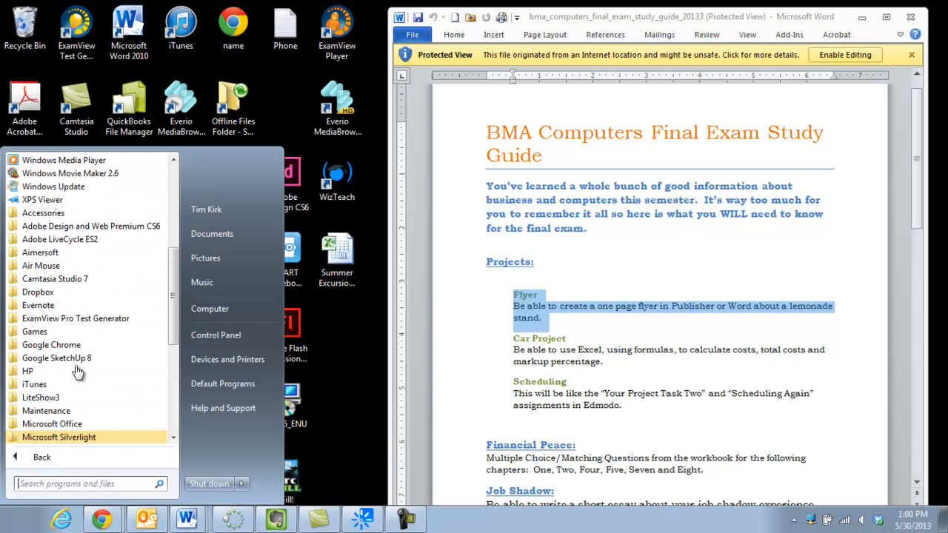
{"action": "scroll", "coordinate": [77, 370], "scroll_direction": "down", "scroll_amount": 3}
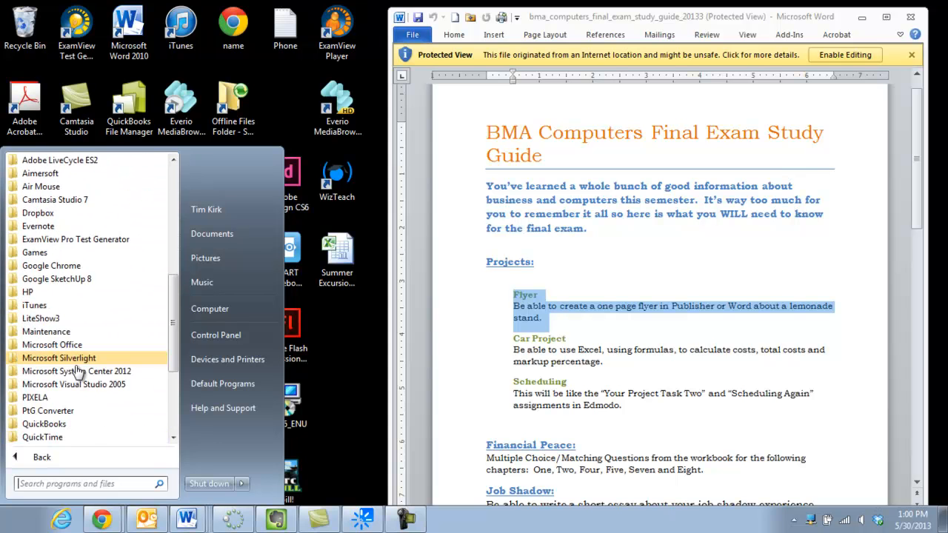
{"action": "left_click", "coordinate": [81, 309]}
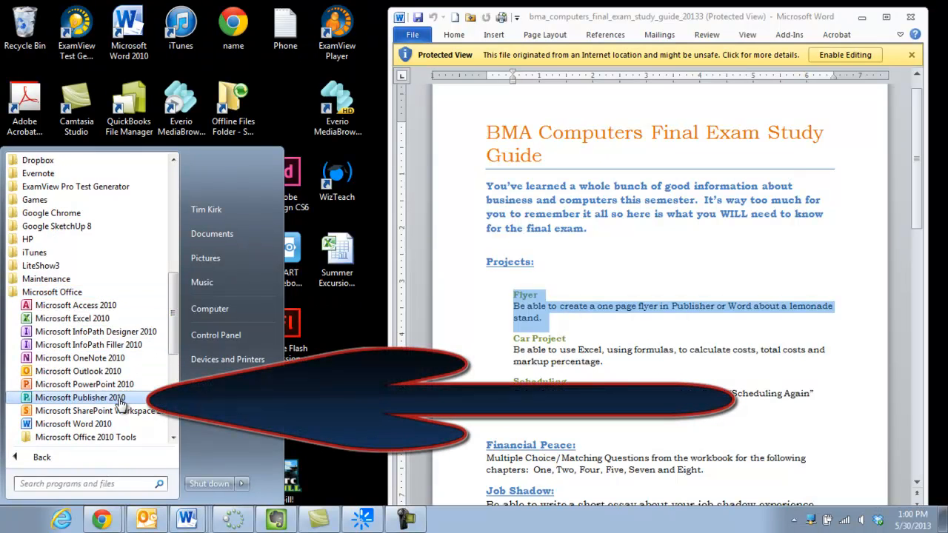
{"action": "left_click", "coordinate": [81, 397]}
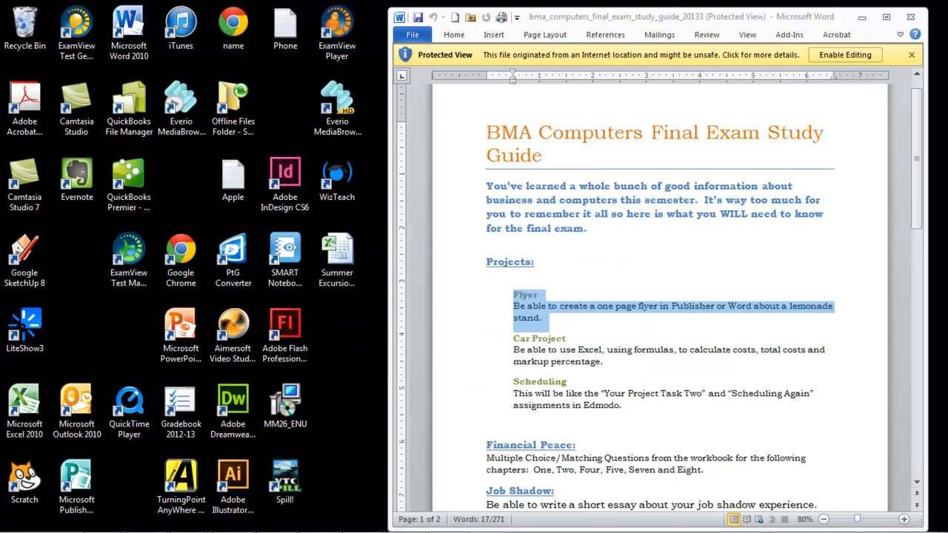
{"action": "left_click_drag", "start_coordinate": [947, 61], "coordinate": [544, 1]}
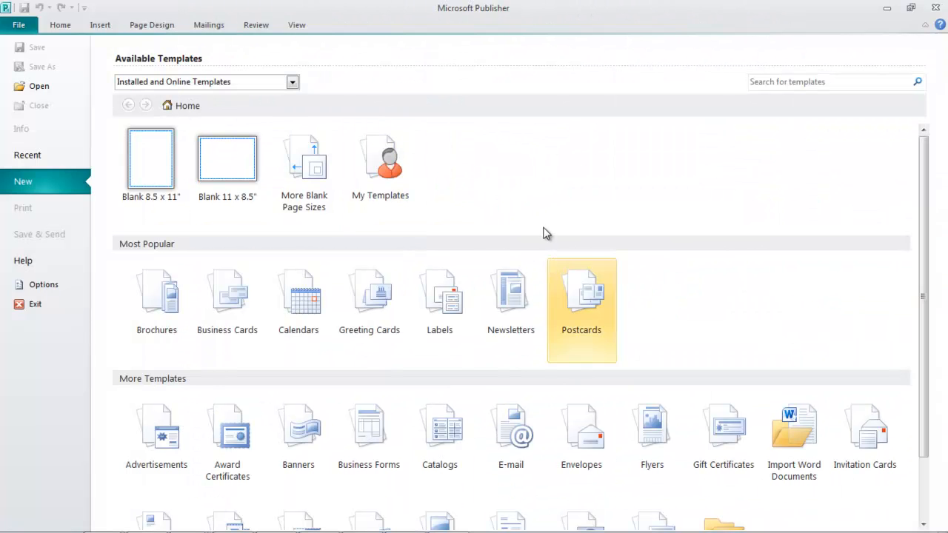
{"action": "double_click", "coordinate": [156, 166]}
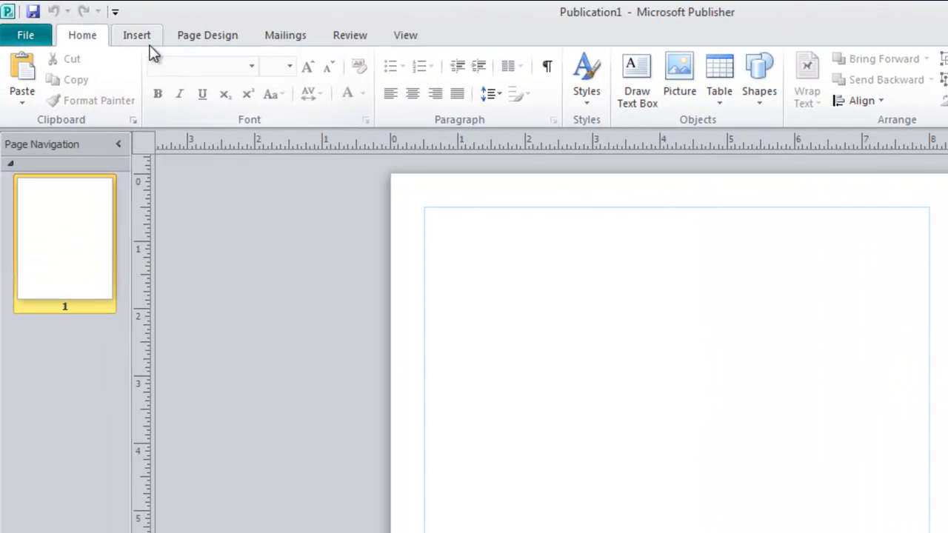
- Insert WordArt in the red arched transform style from the second row and enter "Lemonade" as its text
{"action": "left_click", "coordinate": [138, 40]}
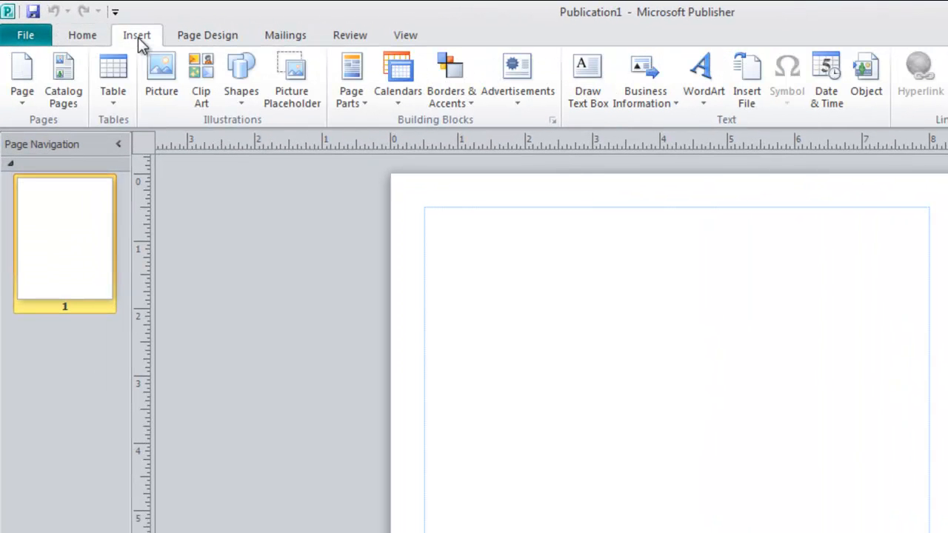
{"action": "left_click", "coordinate": [704, 103]}
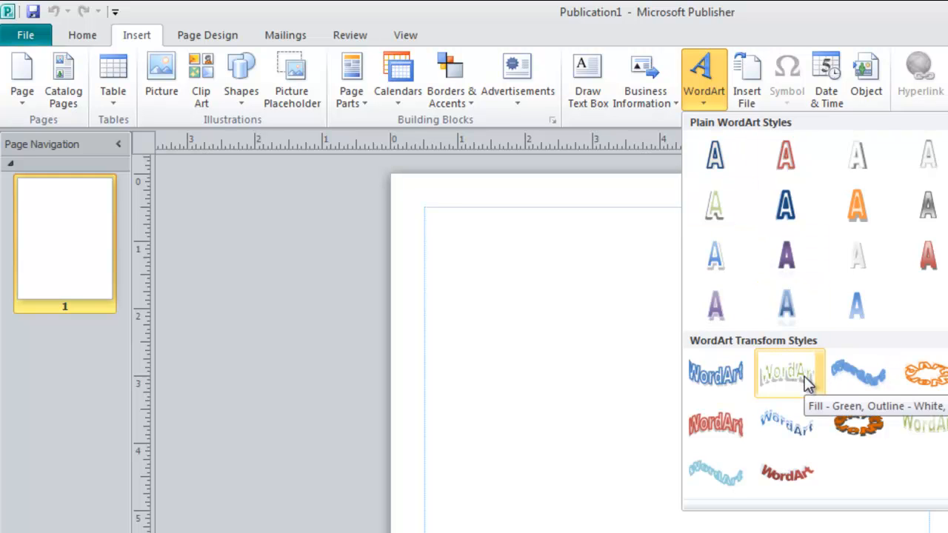
{"action": "left_click", "coordinate": [725, 423]}
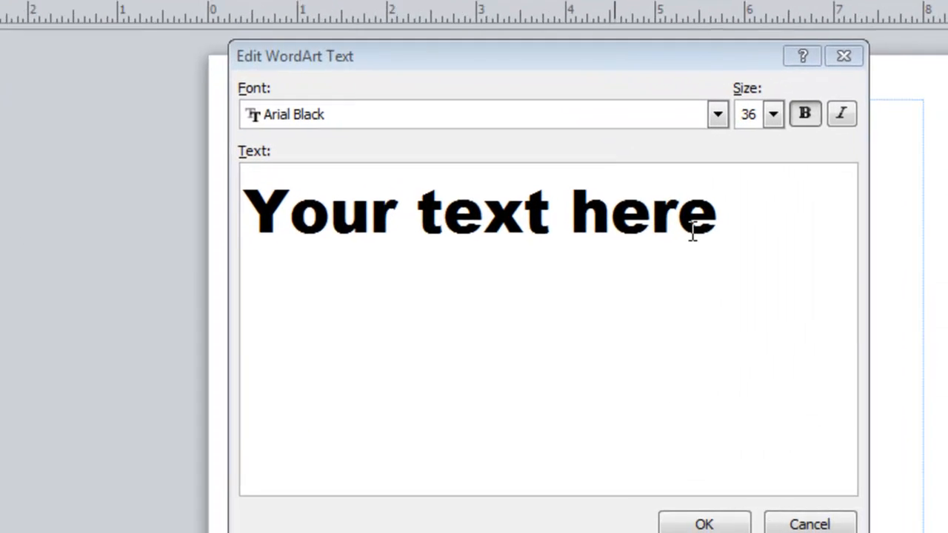
{"action": "triple_click", "coordinate": [757, 306]}
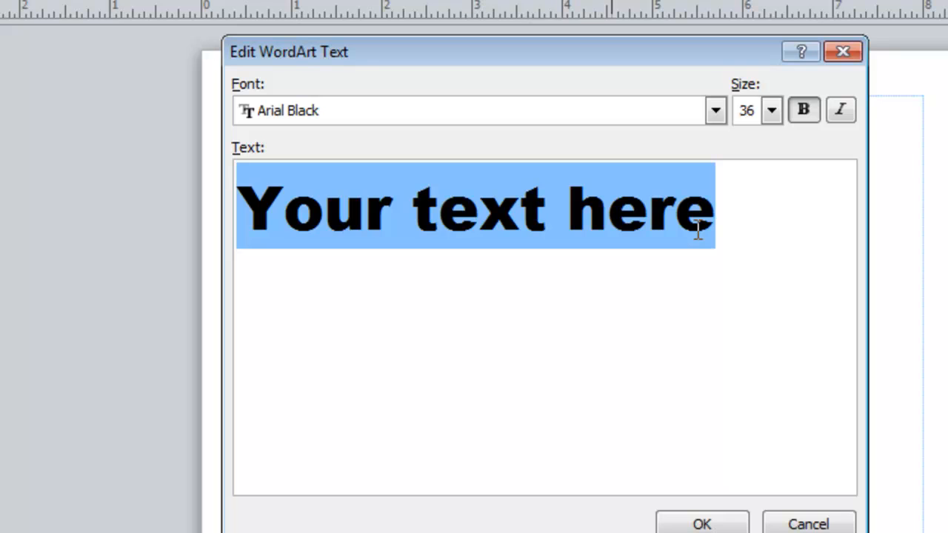
{"action": "type", "text": "Lemonad"}
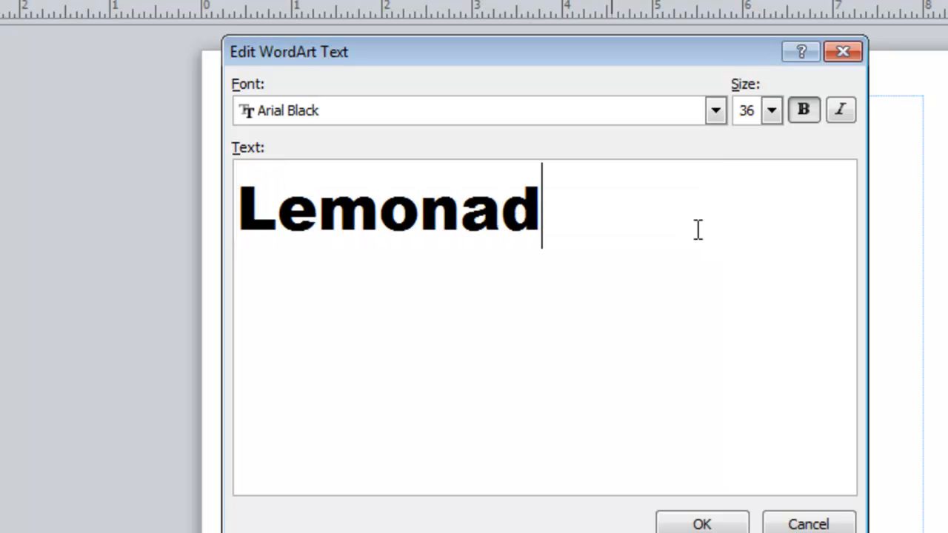
{"action": "type", "text": "e"}
- Set the WordArt text's font to Iskoola Pota and place the WordArt on the page
{"action": "left_click_drag", "start_coordinate": [633, 216], "coordinate": [220, 210]}
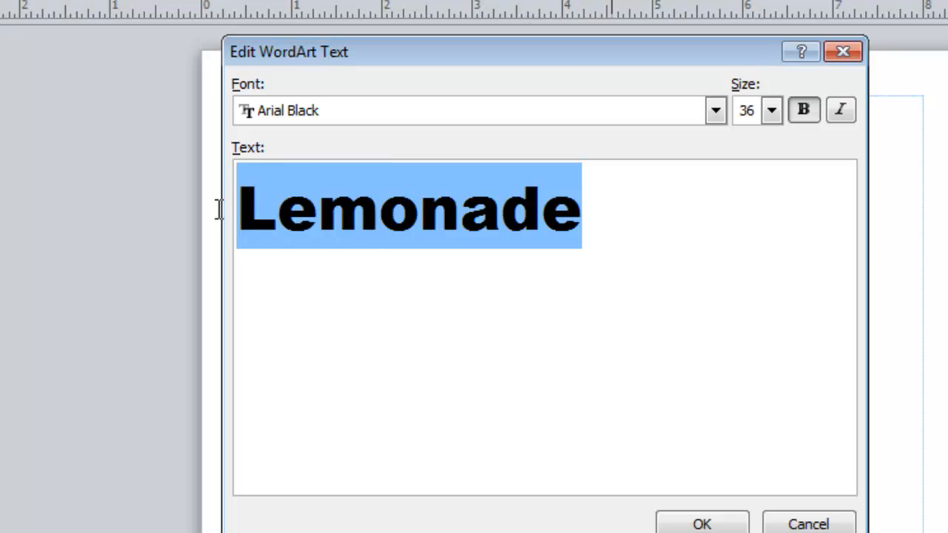
{"action": "left_click", "coordinate": [708, 116]}
{"action": "left_click_drag", "start_coordinate": [714, 177], "coordinate": [716, 210]}
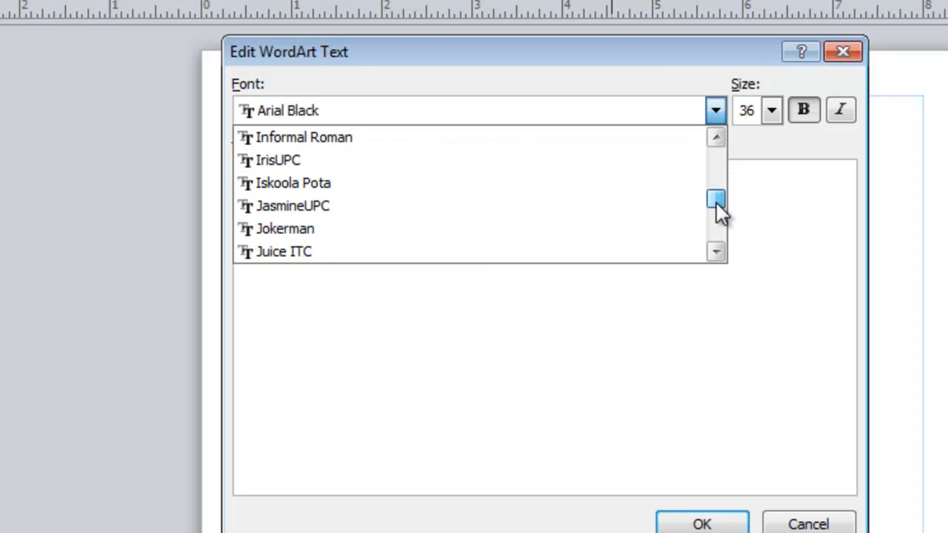
{"action": "left_click", "coordinate": [626, 184]}
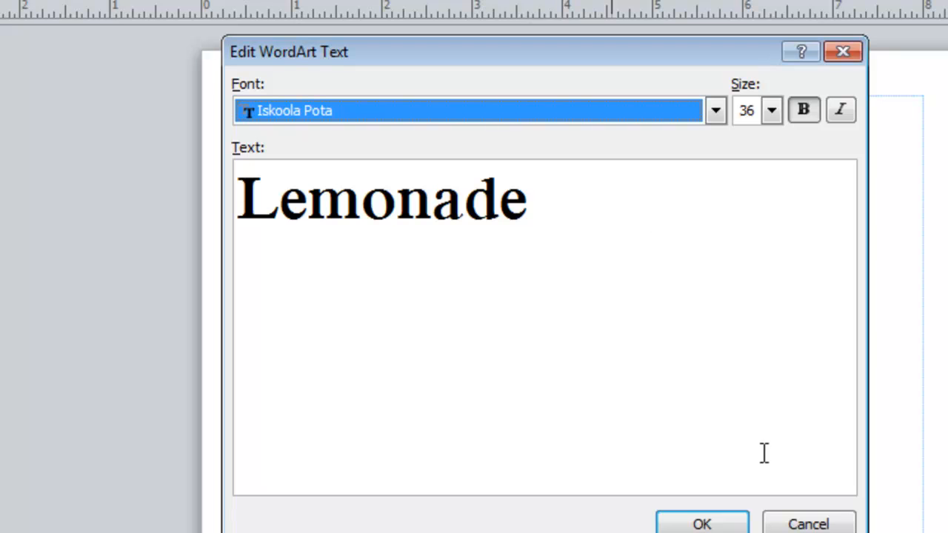
{"action": "left_click", "coordinate": [696, 524]}
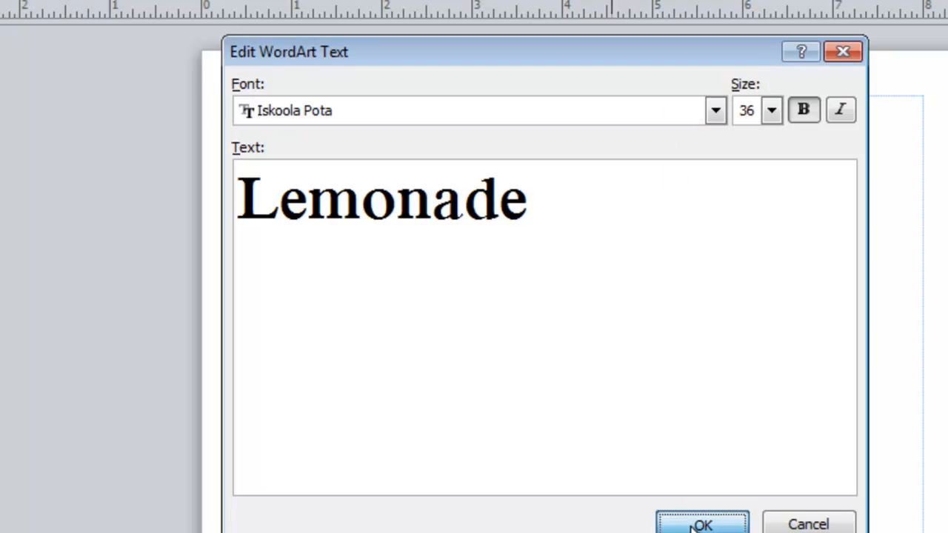
- Enlarge the Lemonade WordArt to about 5.67" wide by 2.2" high and position it near the top of the page
{"action": "left_click_drag", "start_coordinate": [626, 341], "coordinate": [629, 205]}
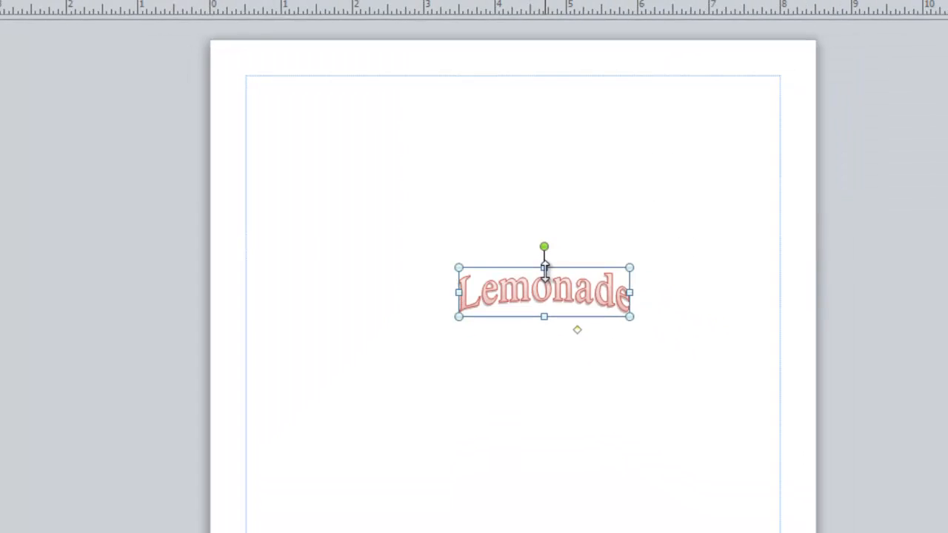
{"action": "left_click_drag", "start_coordinate": [510, 142], "coordinate": [509, 139]}
{"action": "left_click_drag", "start_coordinate": [433, 208], "coordinate": [305, 195]}
{"action": "left_click_drag", "start_coordinate": [581, 208], "coordinate": [659, 213]}
{"action": "left_click", "coordinate": [514, 205]}
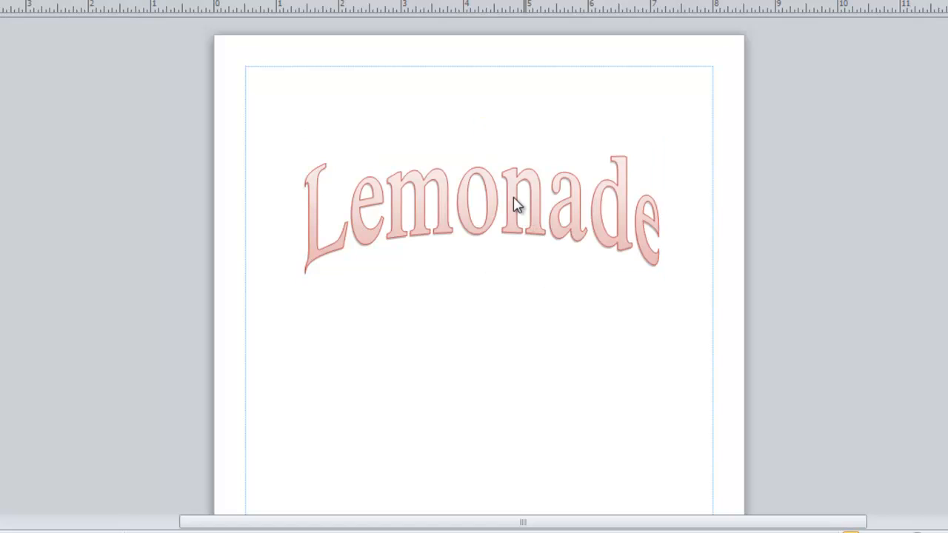
{"action": "mouse_move", "coordinate": [474, 215]}
{"action": "left_mouse_down"}
{"action": "mouse_move", "coordinate": [462, 146]}
{"action": "mouse_move", "coordinate": [491, 207]}
{"action": "left_mouse_up"}
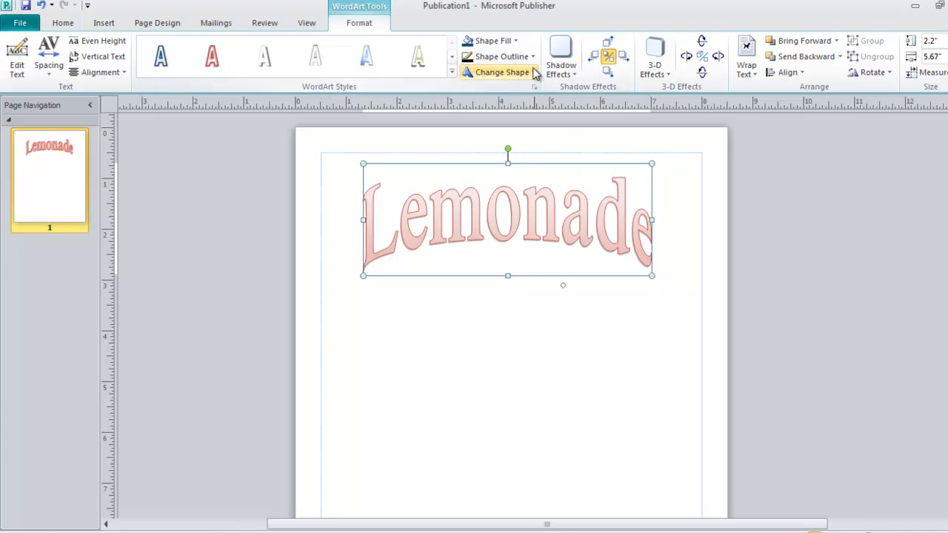
- Fill the Lemonade WordArt with yellow and give it a green 3 pt outline
{"action": "left_click", "coordinate": [516, 43]}
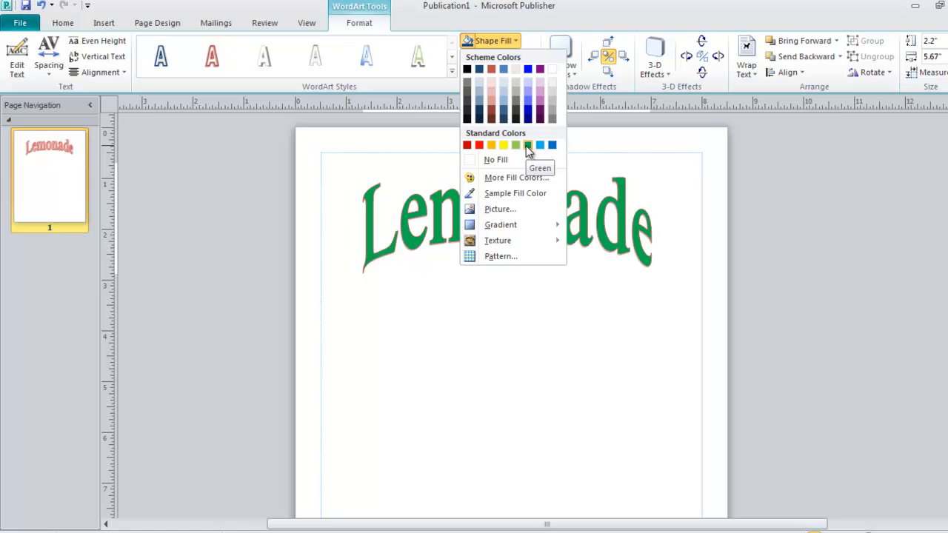
{"action": "left_click", "coordinate": [505, 146]}
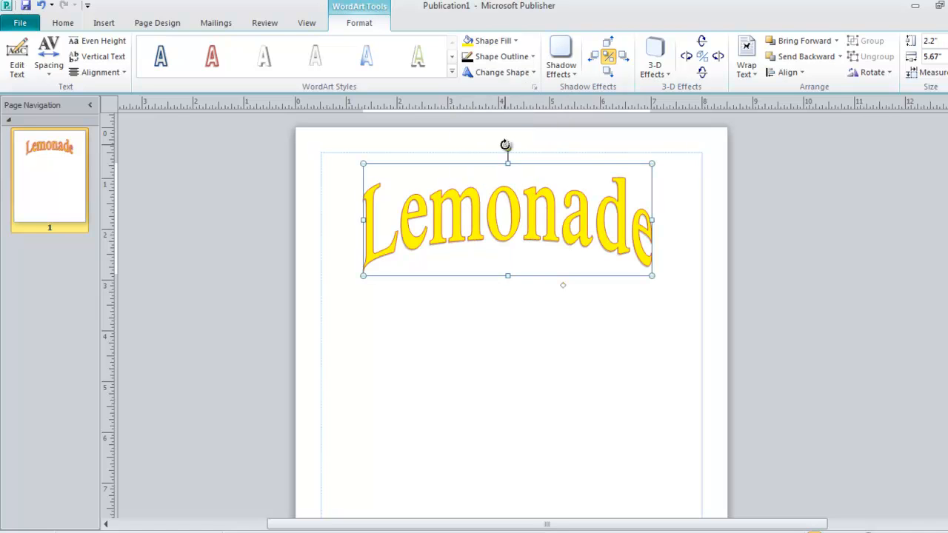
{"action": "left_click", "coordinate": [533, 58]}
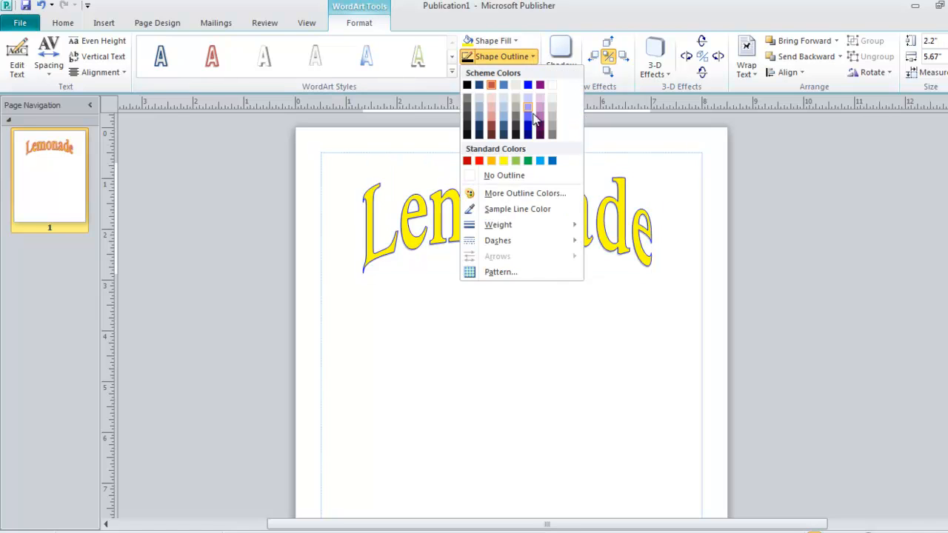
{"action": "left_click", "coordinate": [528, 161]}
{"action": "left_click", "coordinate": [533, 58]}
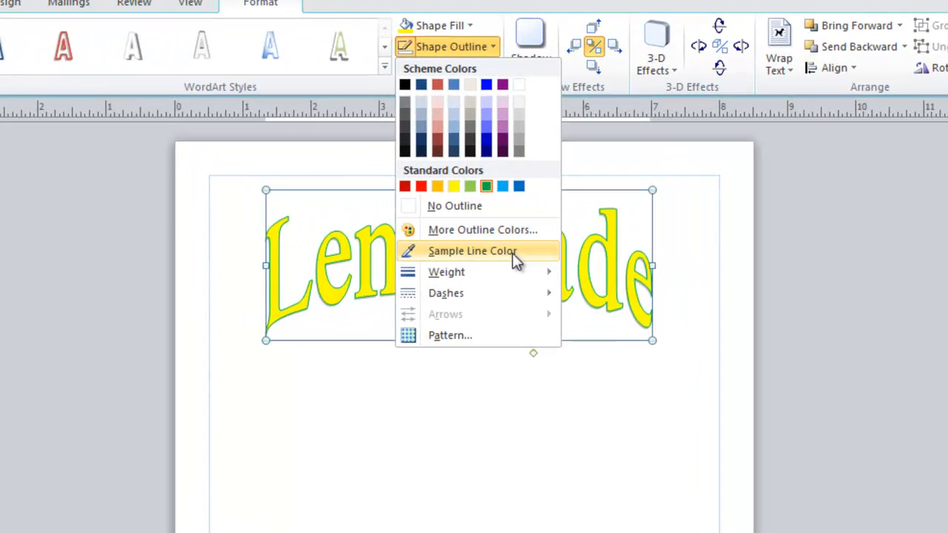
{"action": "mouse_move", "coordinate": [571, 226]}
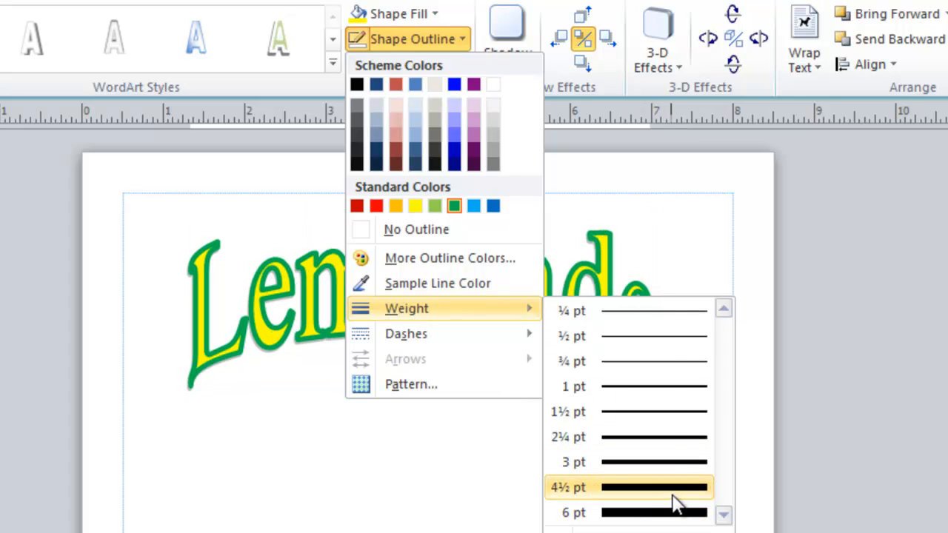
{"action": "left_click", "coordinate": [676, 467]}
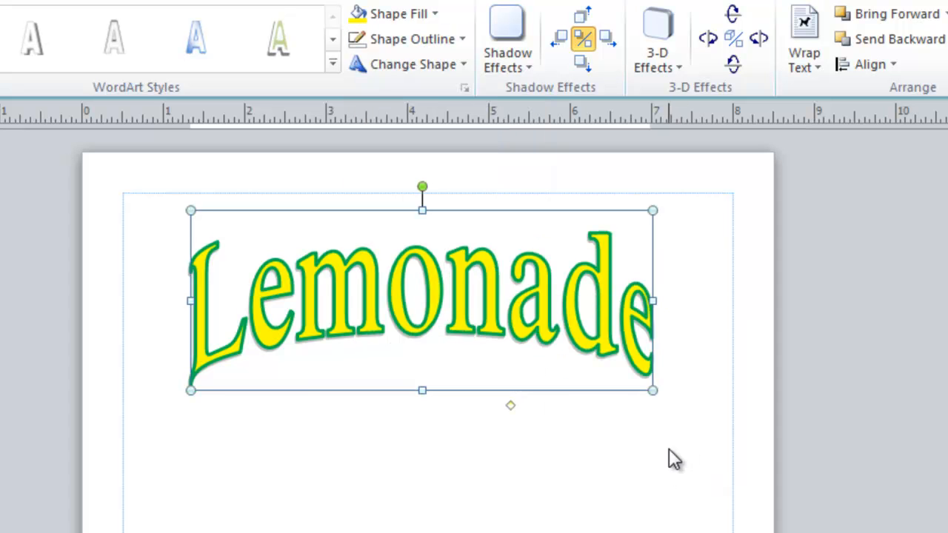
- Widen the Lemonade WordArt on both sides to span the page margins, center it, and deselect it
{"action": "left_click_drag", "start_coordinate": [186, 303], "coordinate": [130, 303]}
{"action": "left_click_drag", "start_coordinate": [653, 301], "coordinate": [730, 305]}
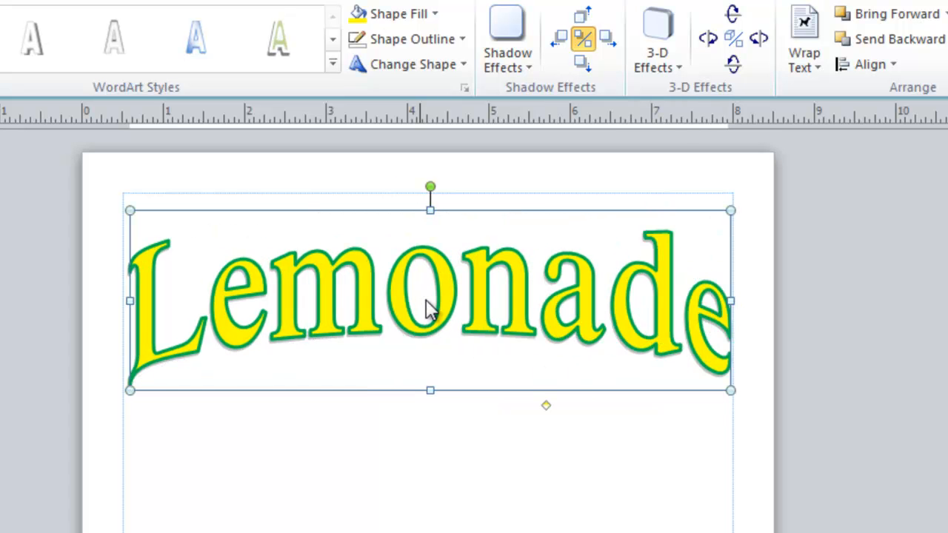
{"action": "left_click_drag", "start_coordinate": [430, 321], "coordinate": [428, 317]}
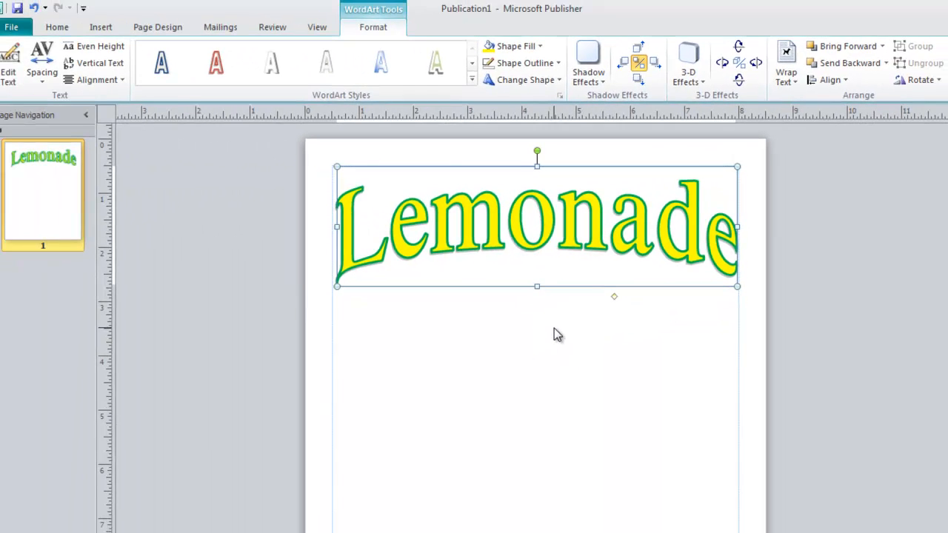
{"action": "left_click", "coordinate": [463, 446]}
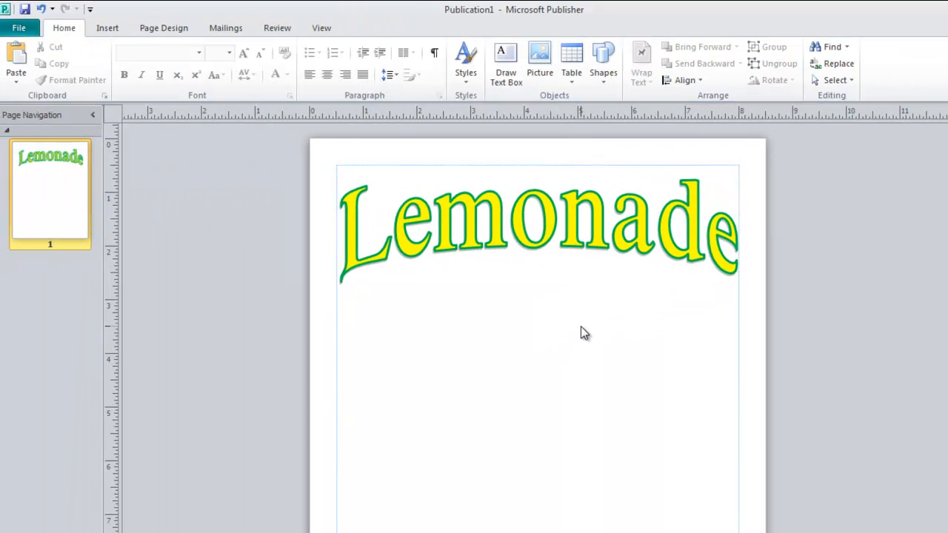
{"action": "left_click", "coordinate": [110, 28]}
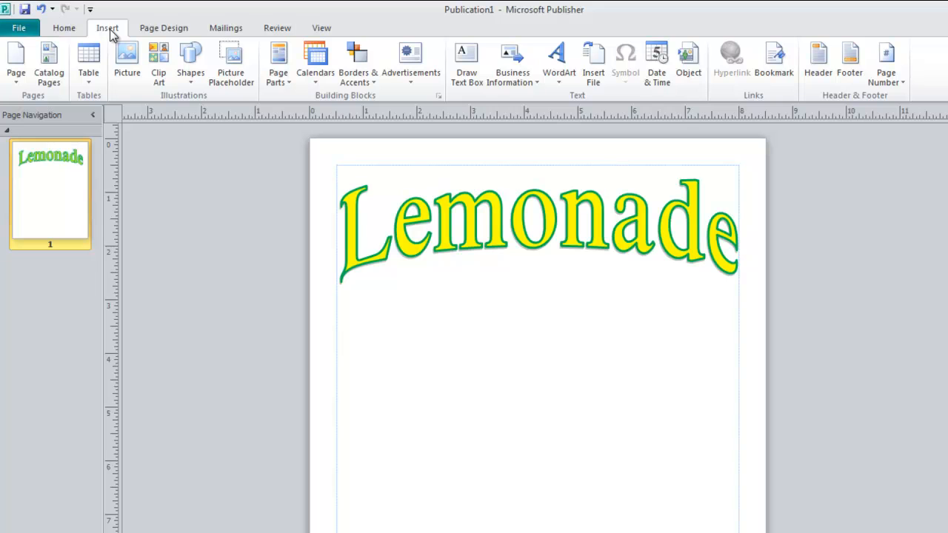
{"action": "left_click", "coordinate": [128, 62]}
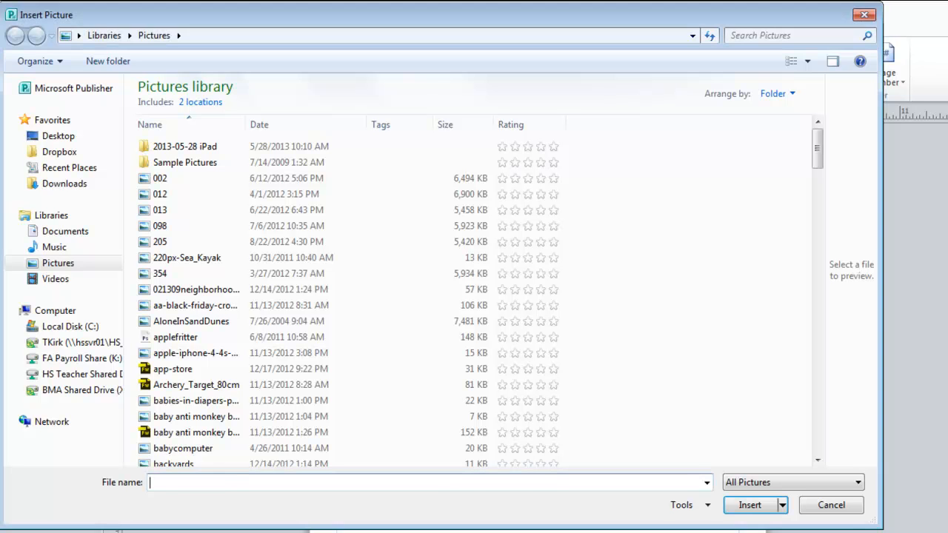
{"action": "left_click", "coordinate": [864, 16]}
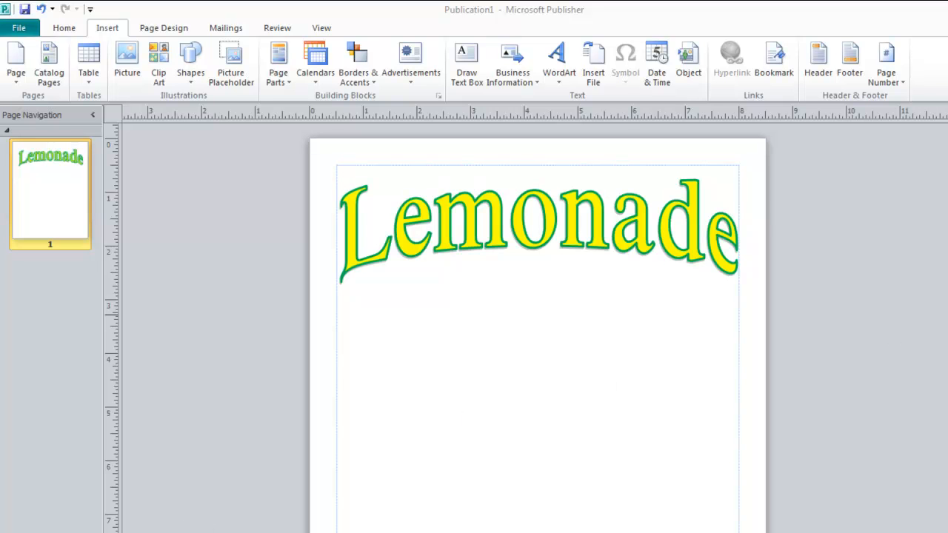
- Switch to the Chrome browser and search Google Images for "lemons"
{"action": "left_click_drag", "start_coordinate": [947, 184], "coordinate": [670, 1]}
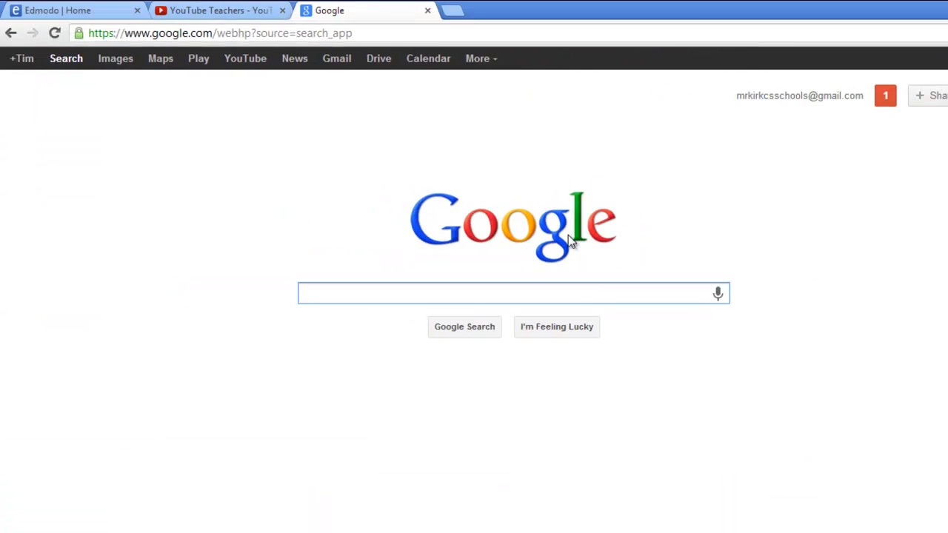
{"action": "left_click", "coordinate": [113, 61]}
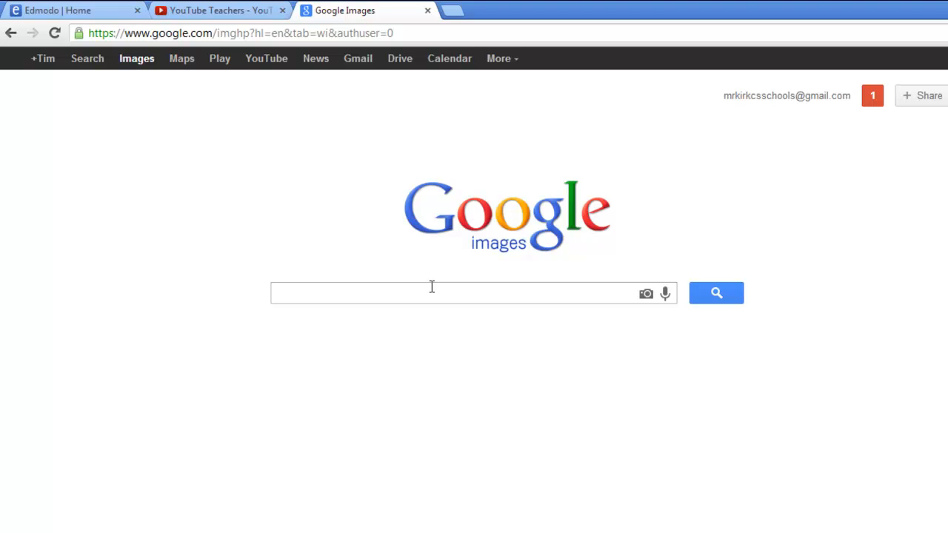
{"action": "type", "text": "lo"}
{"action": "key", "text": "BackSpace"}
{"action": "type", "text": "e"}
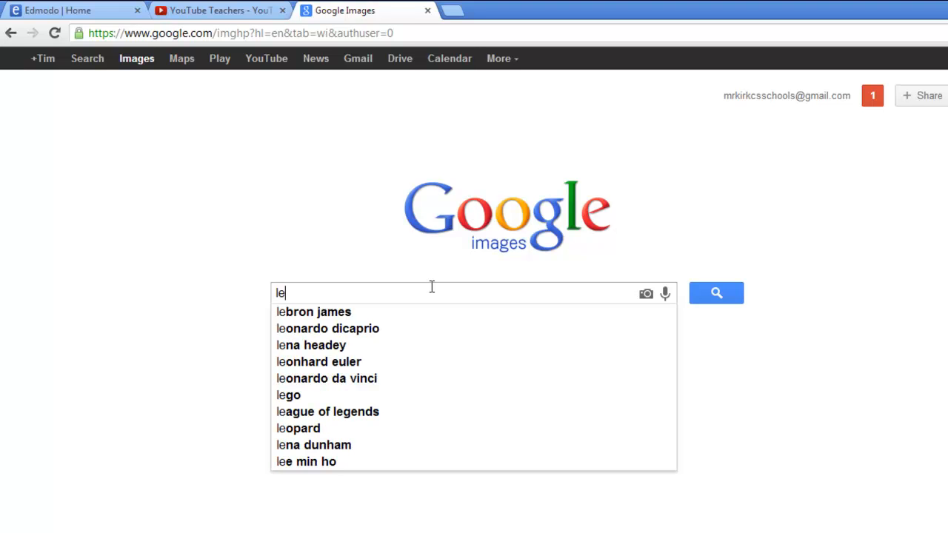
{"action": "type", "text": "mons"}
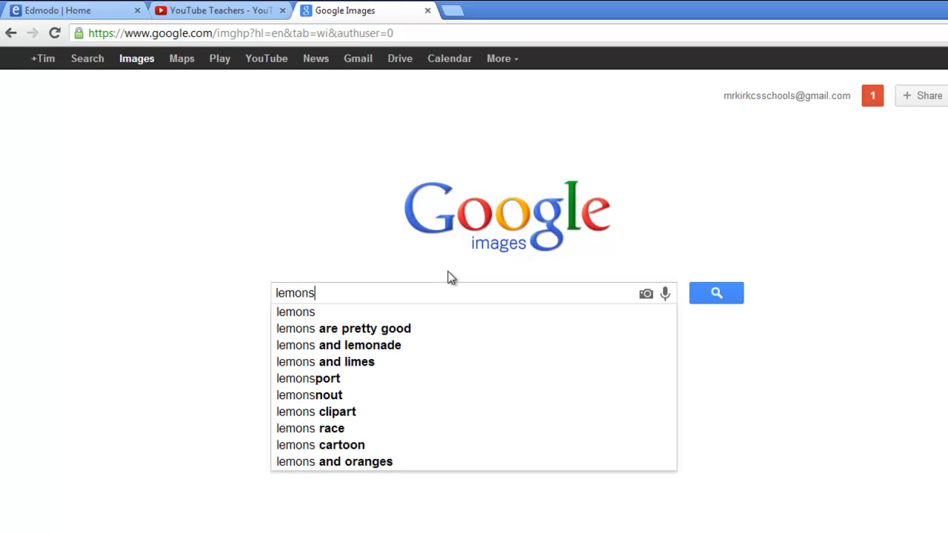
{"action": "key", "text": "Return"}
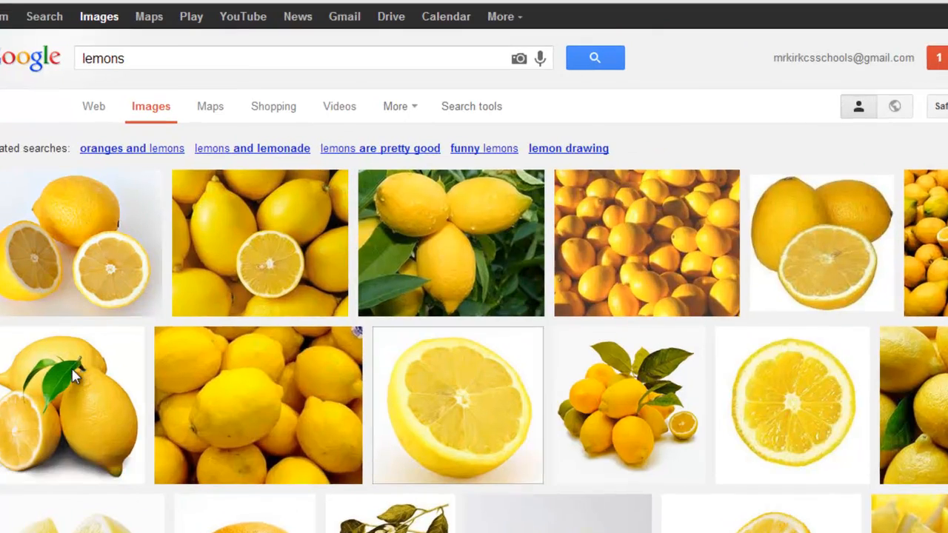
- Save the picture of two whole lemons and a lemon half with green leaves as JPEG "lemon" in the Pictures library
{"action": "left_click", "coordinate": [95, 383]}
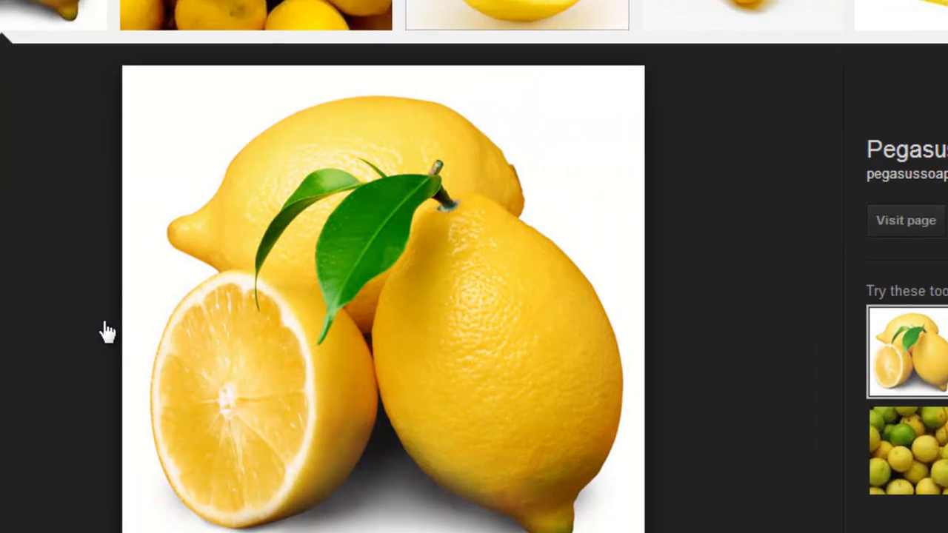
{"action": "right_click", "coordinate": [382, 244]}
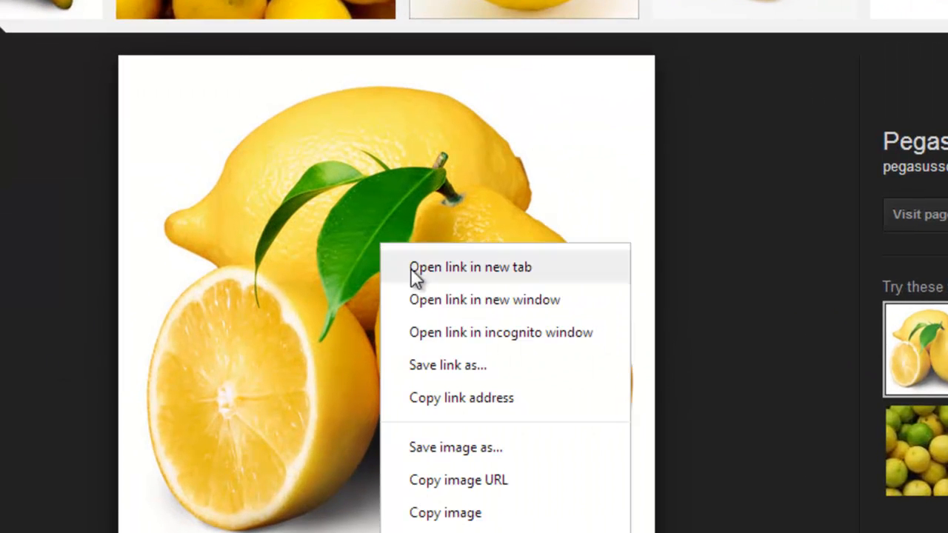
{"action": "left_click", "coordinate": [533, 449]}
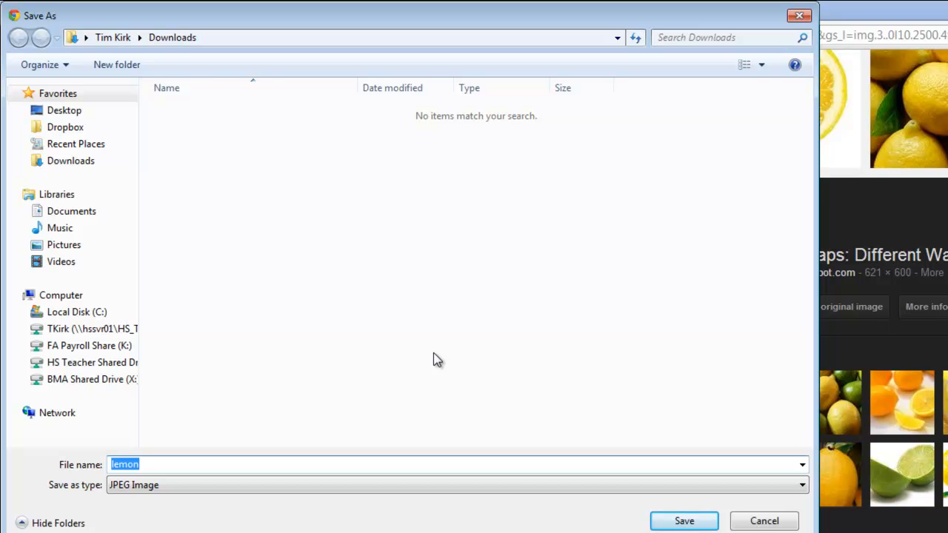
{"action": "left_click", "coordinate": [67, 246]}
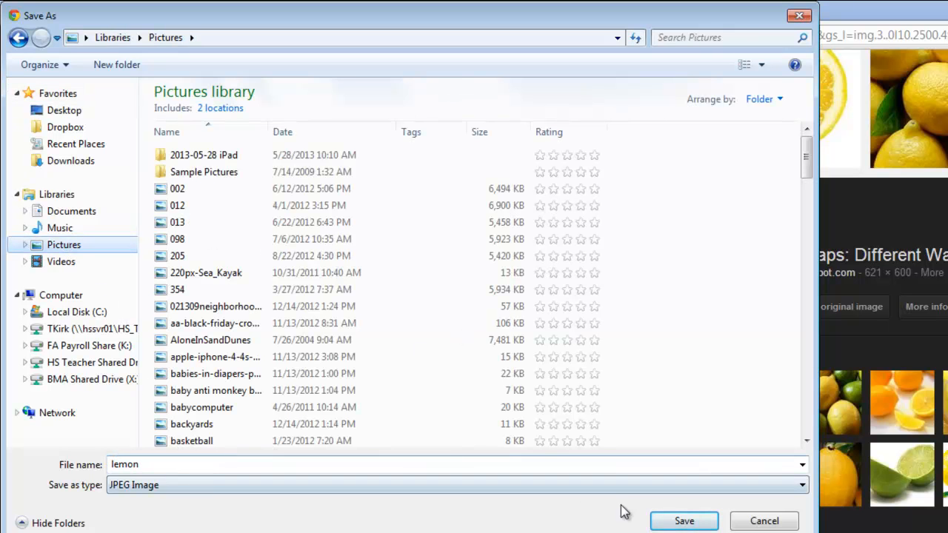
{"action": "left_click", "coordinate": [683, 520]}
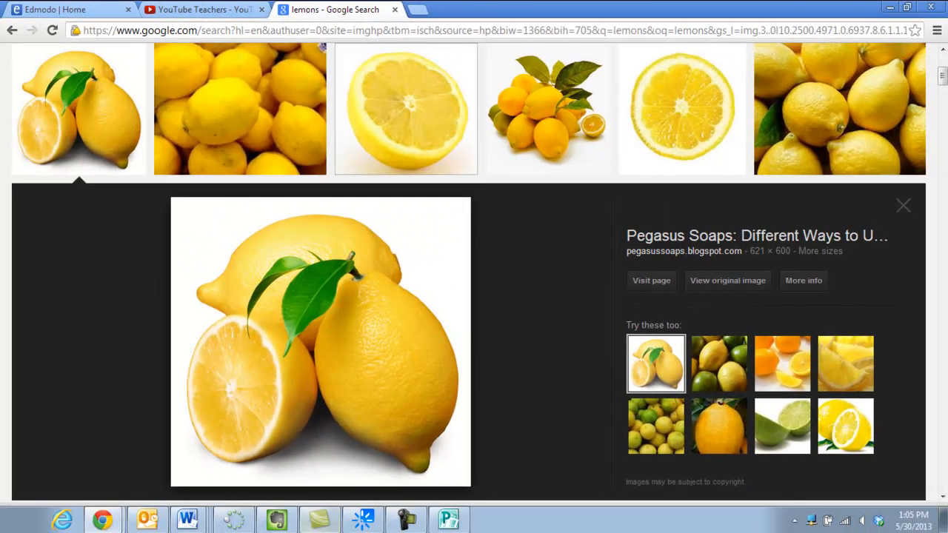
- Switch back to Publisher and insert the lemon picture from the Pictures library, sorting the files by date to find it
{"action": "left_click", "coordinate": [448, 519]}
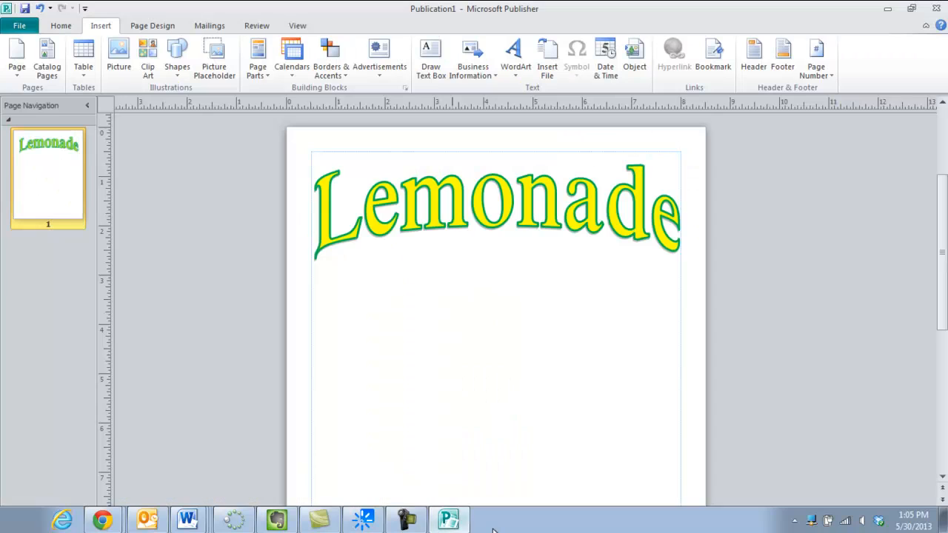
{"action": "left_click", "coordinate": [119, 51]}
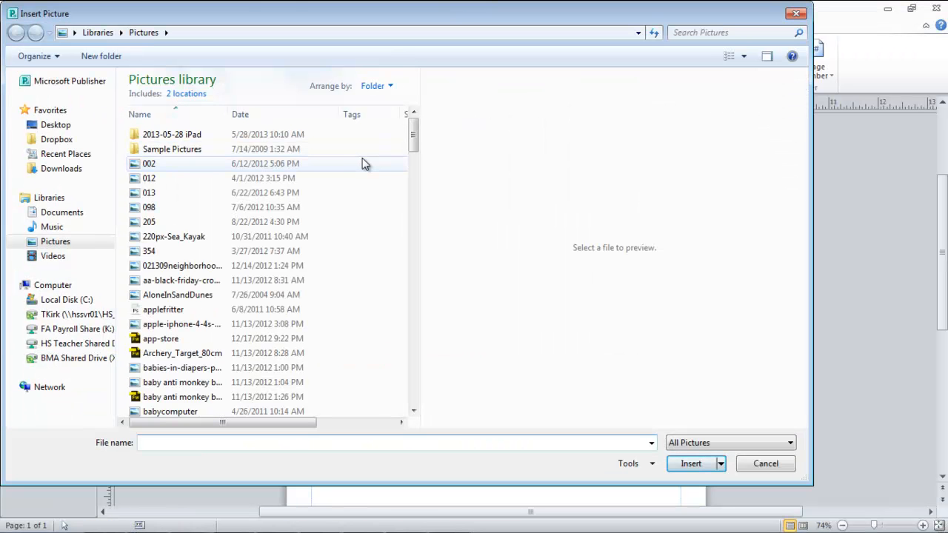
{"action": "left_click", "coordinate": [284, 118]}
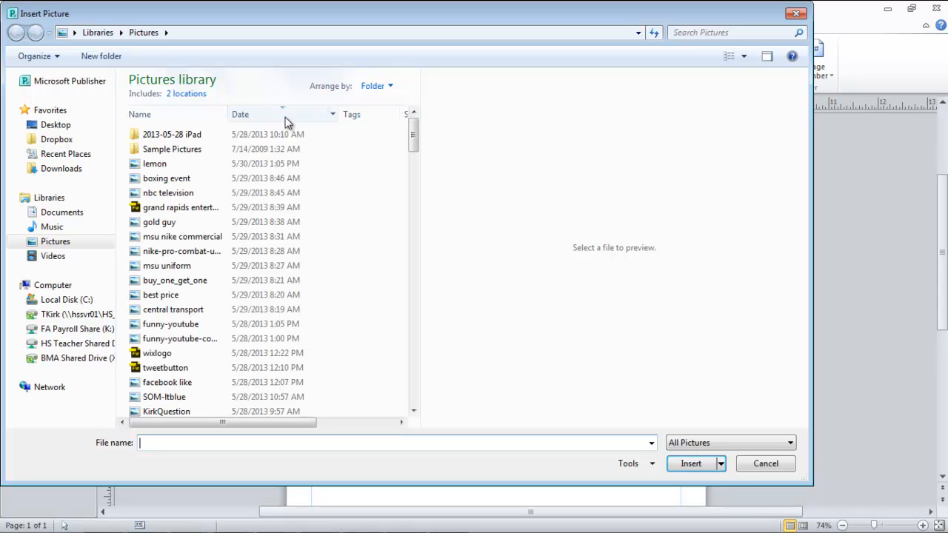
{"action": "left_click", "coordinate": [157, 163]}
{"action": "left_click", "coordinate": [691, 464]}
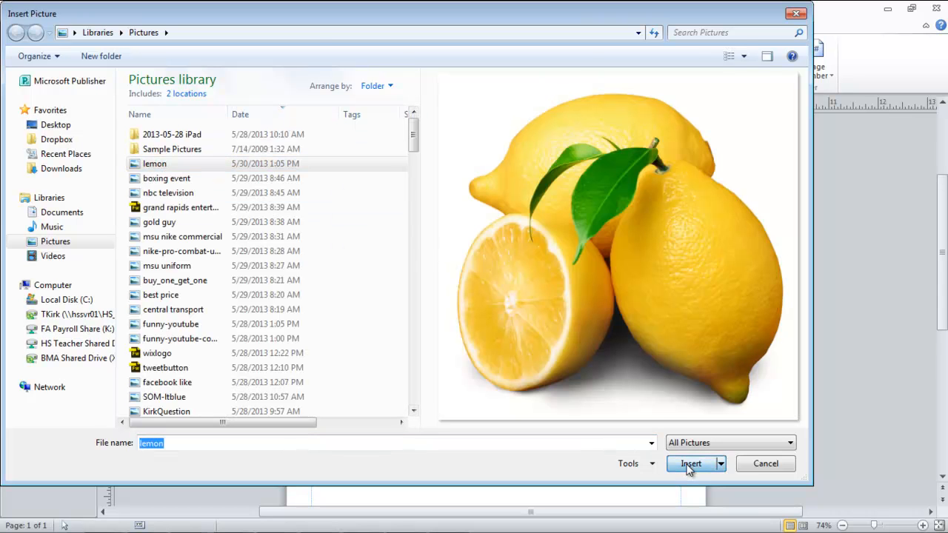
- Place the lemon picture under the start of the Lemonade title at the page's left margin, tilt it counterclockwise, and deselect it
{"action": "left_click_drag", "start_coordinate": [534, 313], "coordinate": [390, 311]}
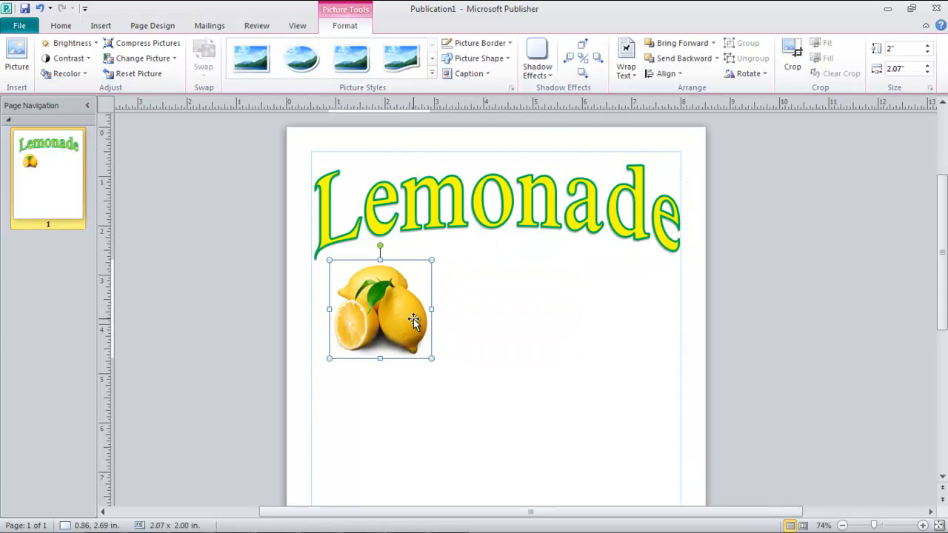
{"action": "left_click_drag", "start_coordinate": [381, 246], "coordinate": [353, 252]}
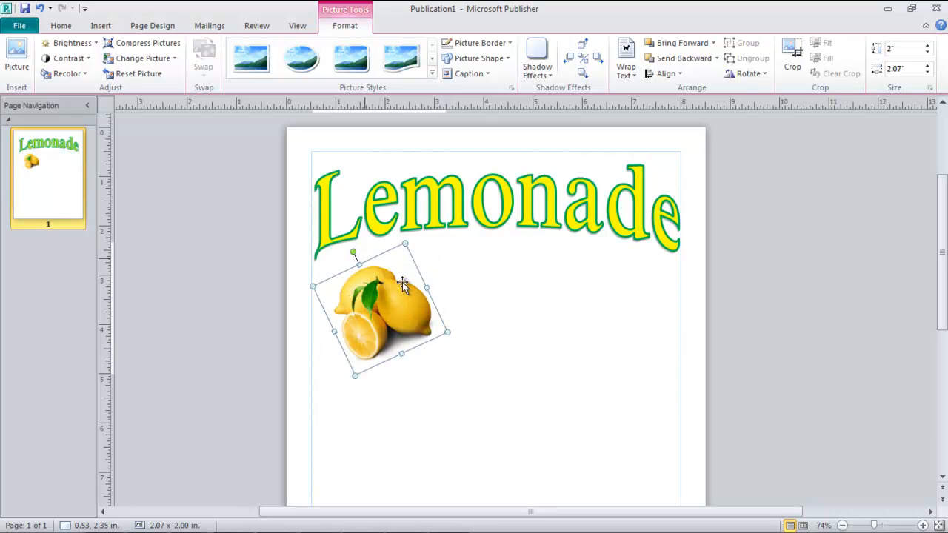
{"action": "left_click", "coordinate": [541, 381]}
{"action": "left_click_drag", "start_coordinate": [384, 320], "coordinate": [368, 321]}
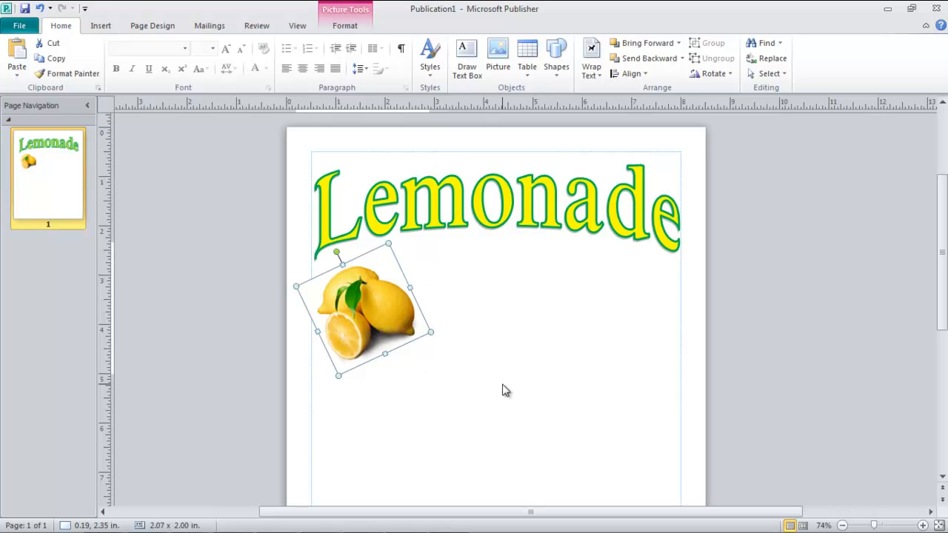
{"action": "left_click", "coordinate": [503, 390]}
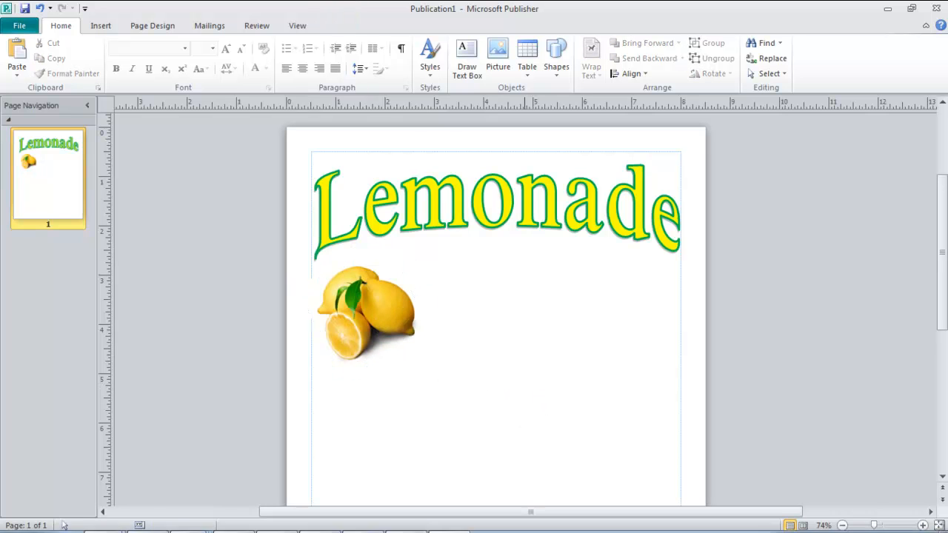
- Switch to Chrome, close the lemon image preview, and search Google Images for "ice cubes"
{"action": "mouse_move", "coordinate": [487, 529]}
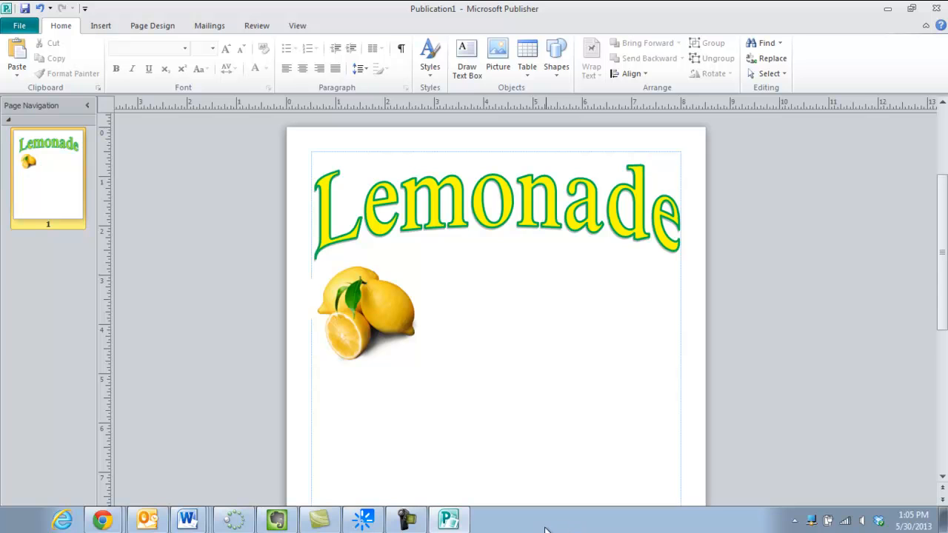
{"action": "left_click", "coordinate": [104, 522]}
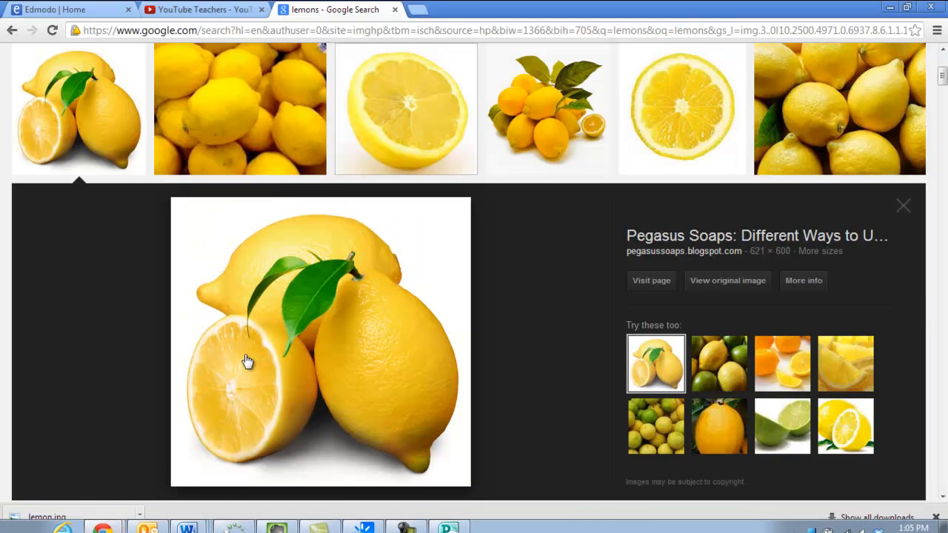
{"action": "left_click", "coordinate": [902, 207]}
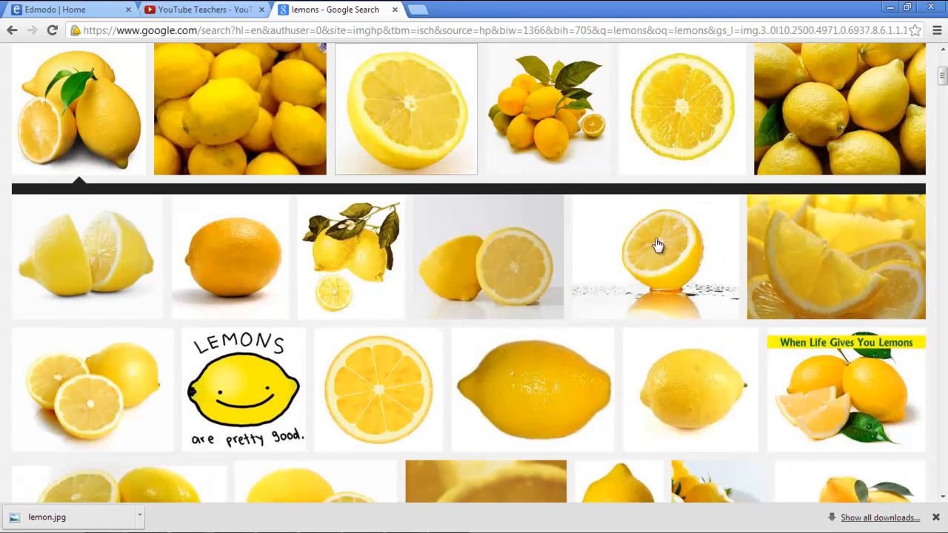
{"action": "scroll", "coordinate": [418, 280], "scroll_direction": "up", "scroll_amount": 4}
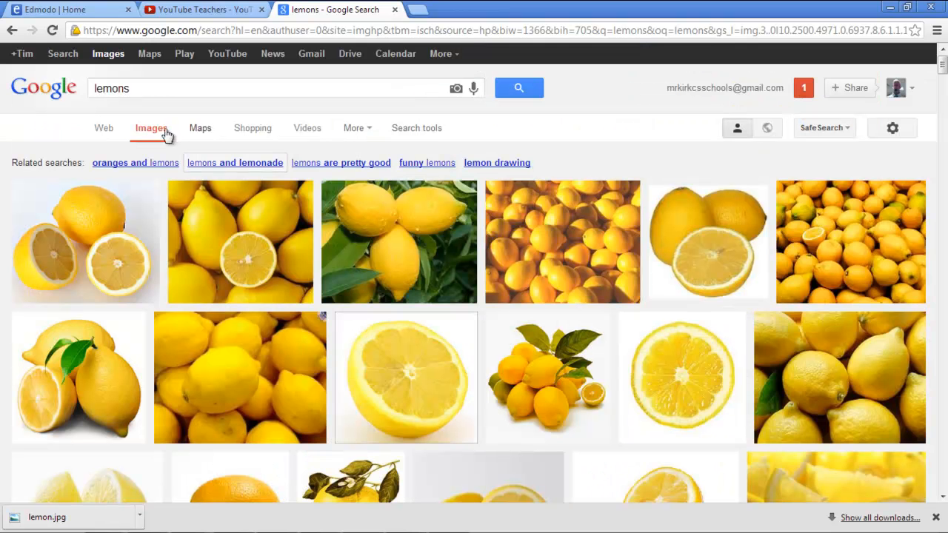
{"action": "left_click_drag", "start_coordinate": [153, 91], "coordinate": [74, 87]}
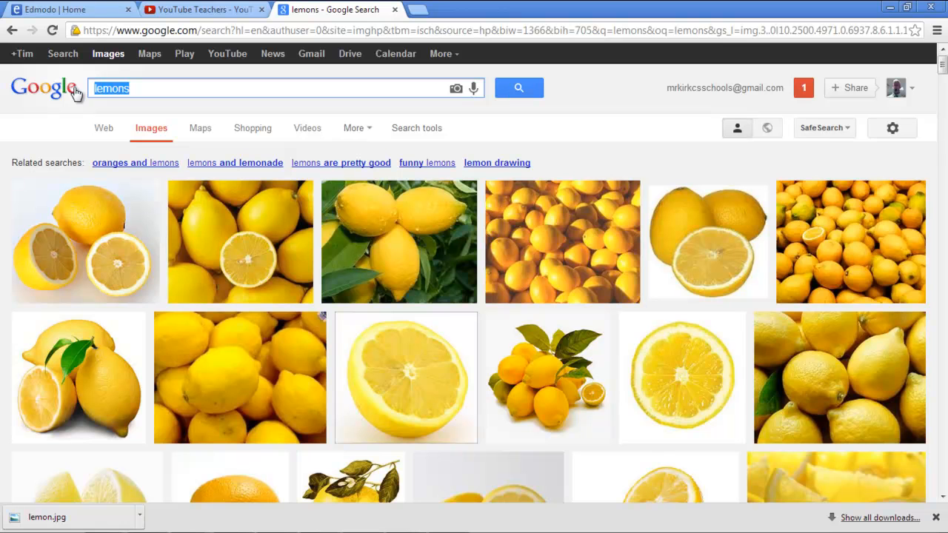
{"action": "type", "text": "i"}
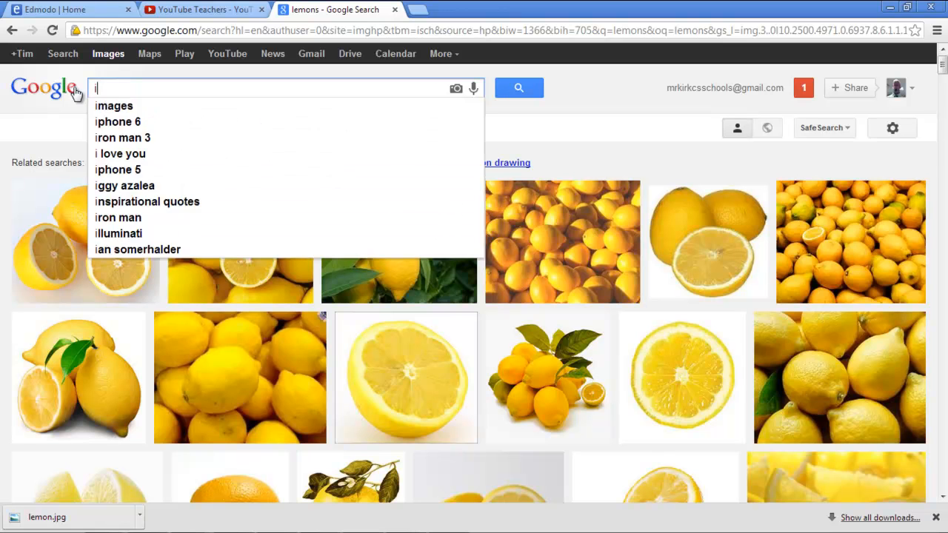
{"action": "type", "text": "ce cubes"}
{"action": "key", "text": "Return"}
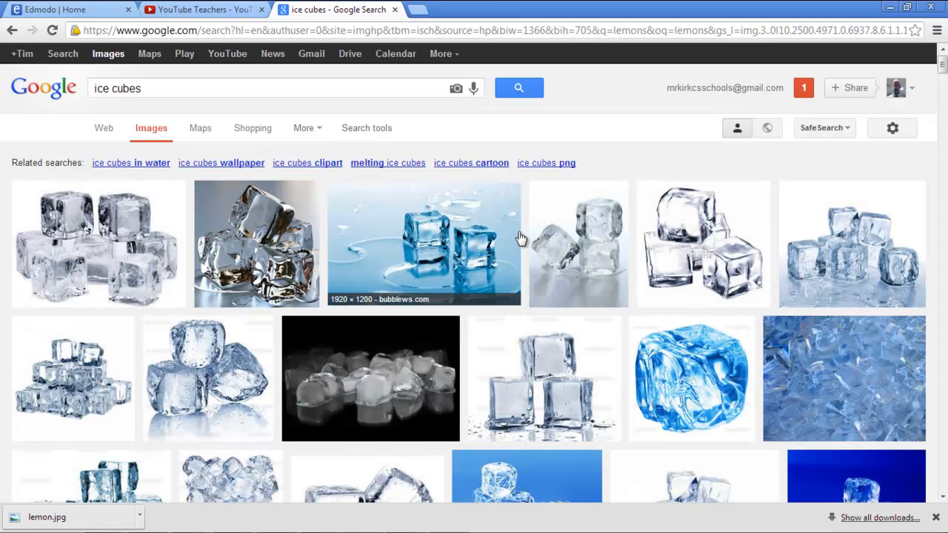
- Browse the ice cube results and save the first picture, 783 × 569, as PNG "Ice-Cubes" in the Pictures library
{"action": "scroll", "coordinate": [519, 237], "scroll_direction": "down", "scroll_amount": 3}
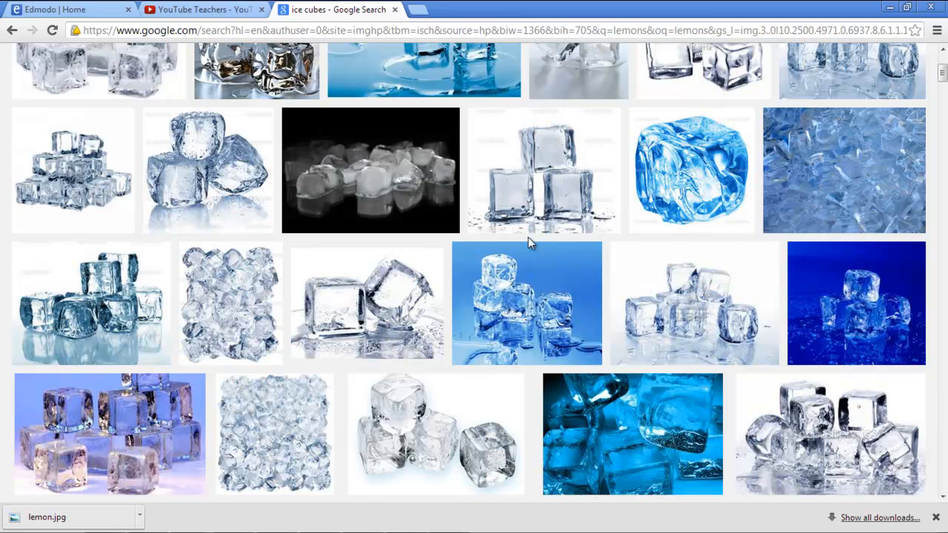
{"action": "scroll", "coordinate": [528, 243], "scroll_direction": "up", "scroll_amount": 1}
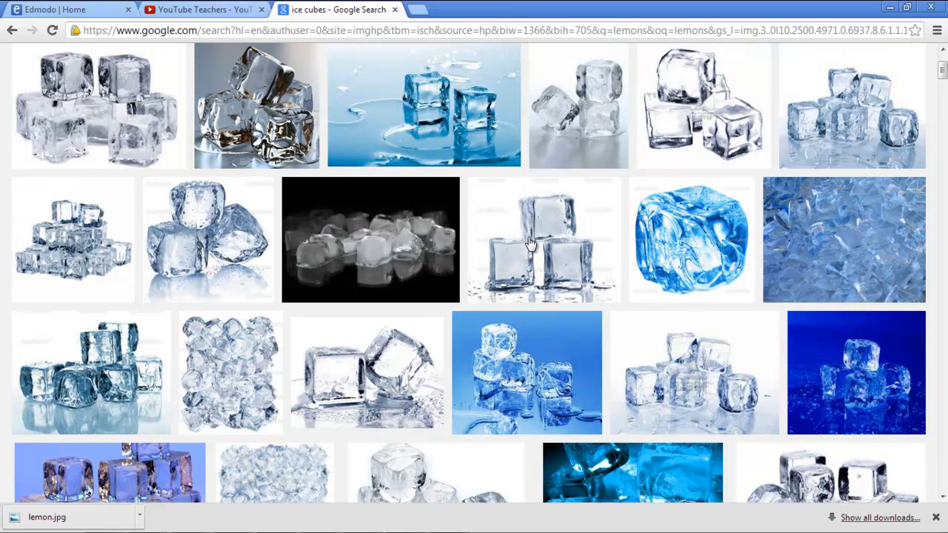
{"action": "left_click", "coordinate": [129, 137]}
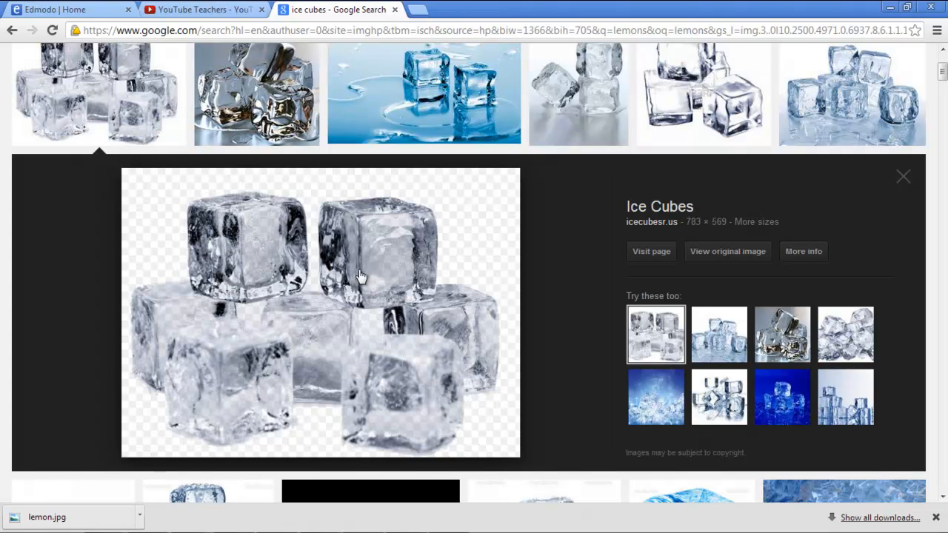
{"action": "right_click", "coordinate": [361, 276]}
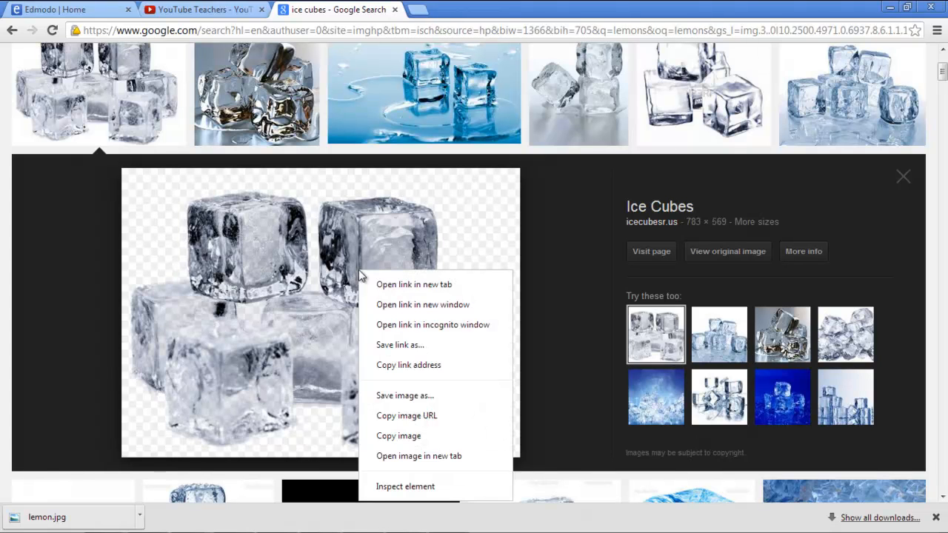
{"action": "left_click", "coordinate": [448, 396]}
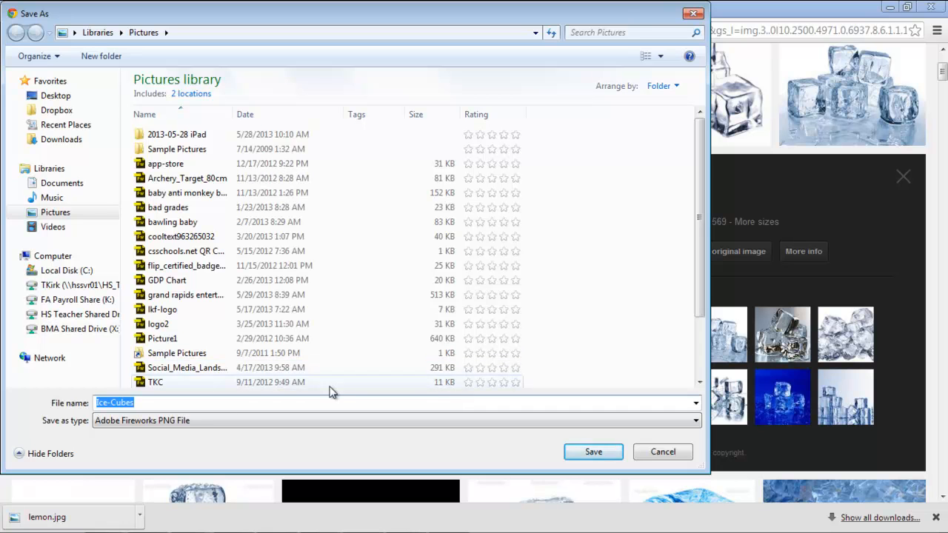
{"action": "left_click", "coordinate": [595, 452]}
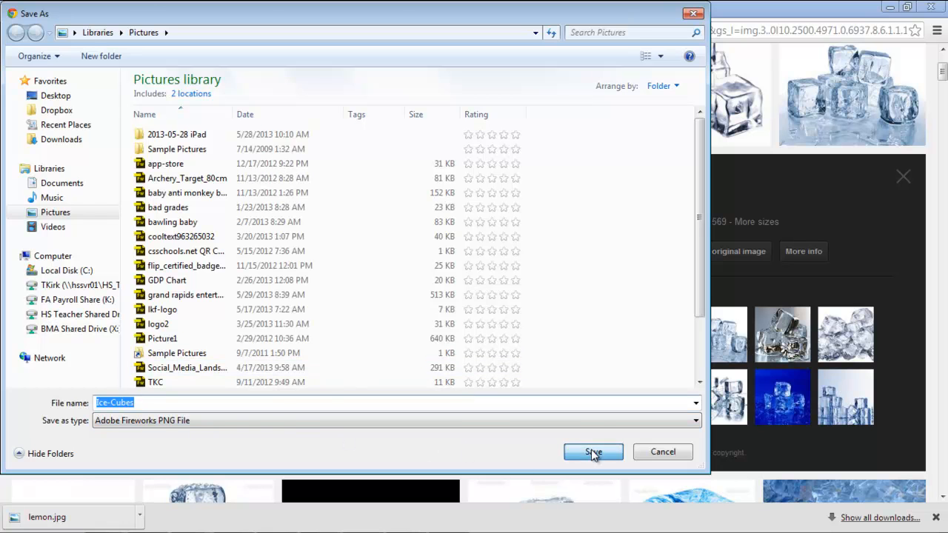
- Switch back to Publisher and insert the Ice-Cubes picture from the Pictures library onto the page
{"action": "mouse_move", "coordinate": [478, 532]}
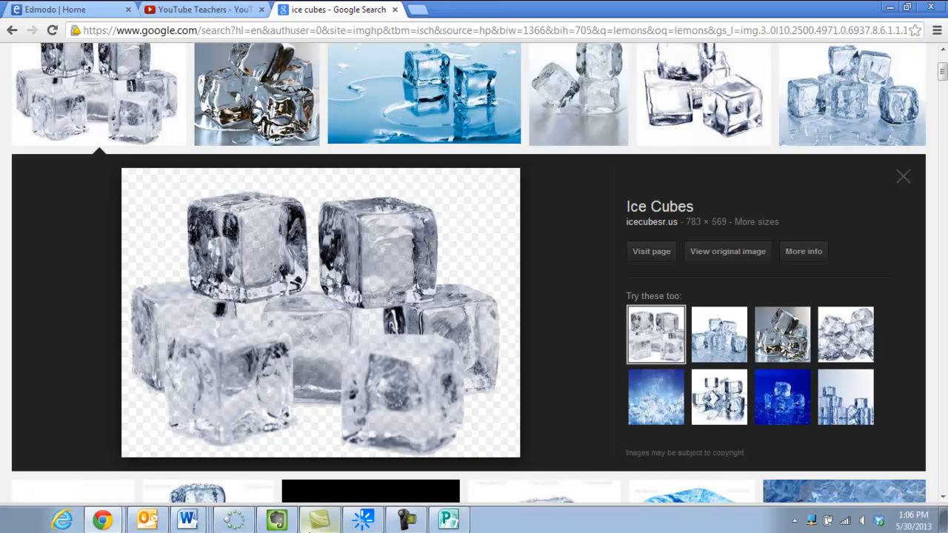
{"action": "left_click", "coordinate": [452, 520]}
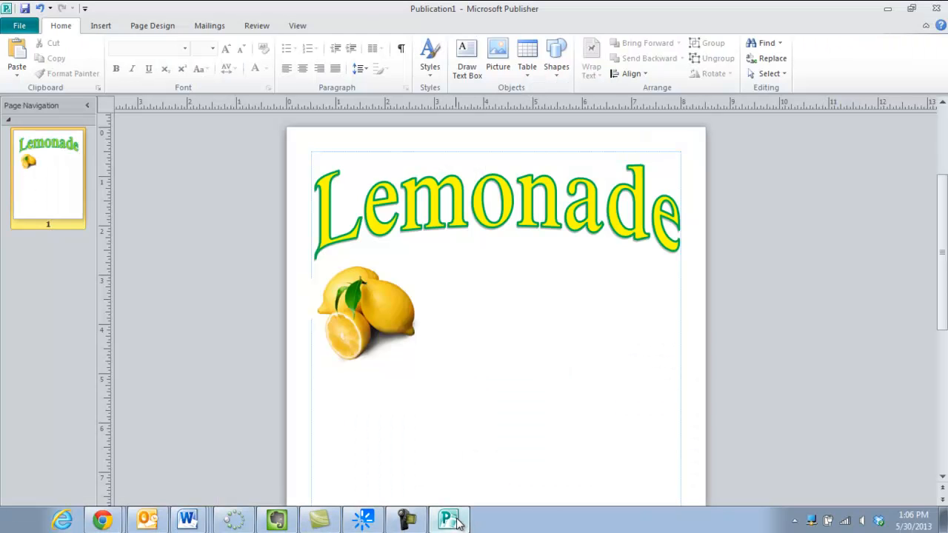
{"action": "left_click", "coordinate": [101, 26]}
{"action": "left_click", "coordinate": [118, 53]}
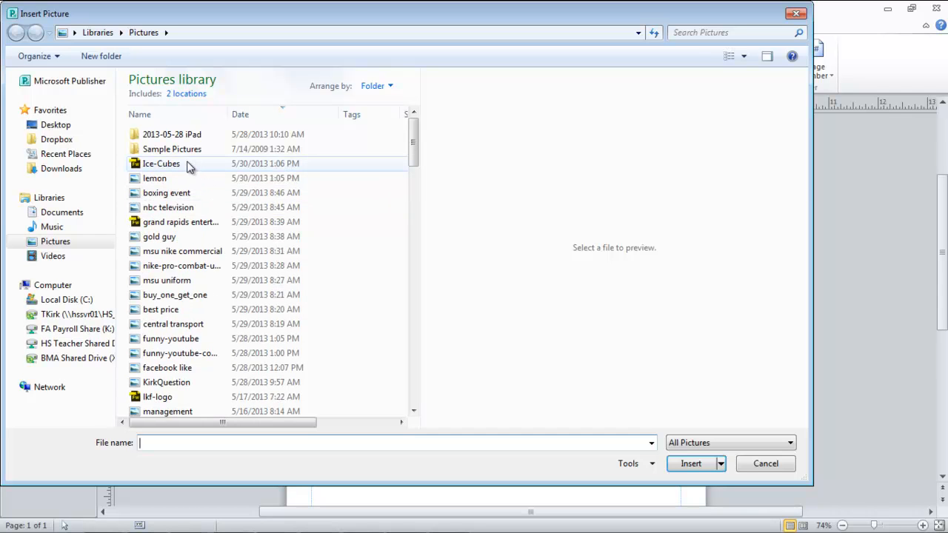
{"action": "left_click", "coordinate": [189, 165]}
{"action": "left_click", "coordinate": [706, 465]}
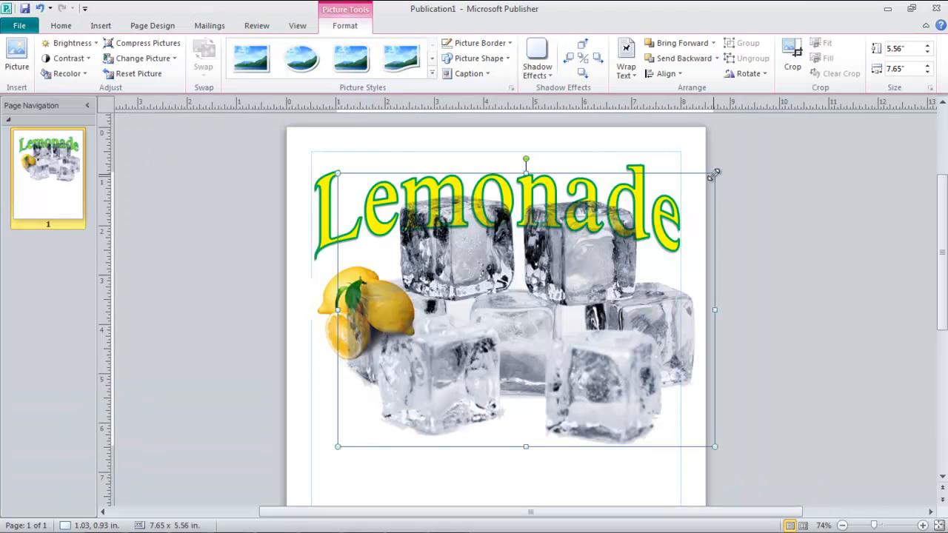
- Shrink the ice cubes picture to about 2.79 × 2.03 in and place it against the page's right margin, below the Lemonade title
{"action": "left_click_drag", "start_coordinate": [710, 177], "coordinate": [549, 293]}
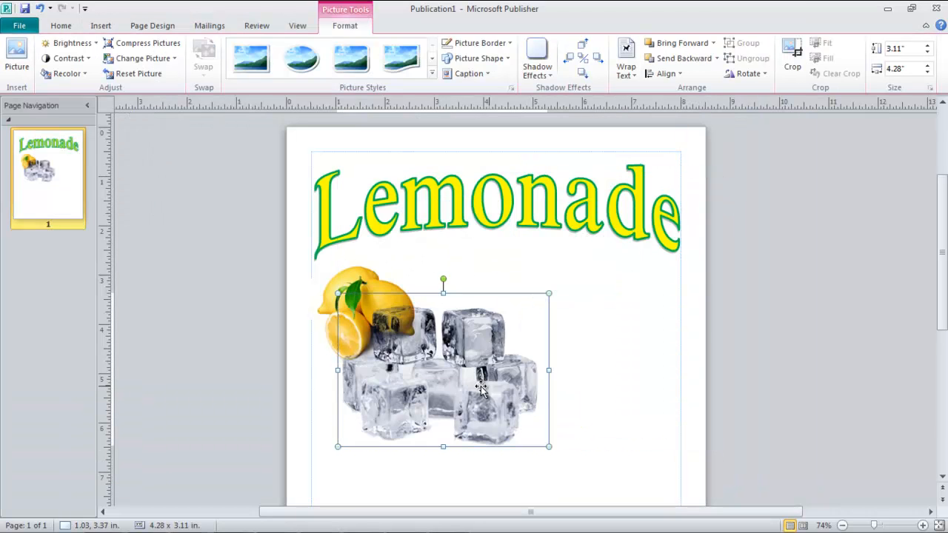
{"action": "left_click_drag", "start_coordinate": [482, 401], "coordinate": [579, 427]}
{"action": "left_click_drag", "start_coordinate": [466, 489], "coordinate": [541, 434]}
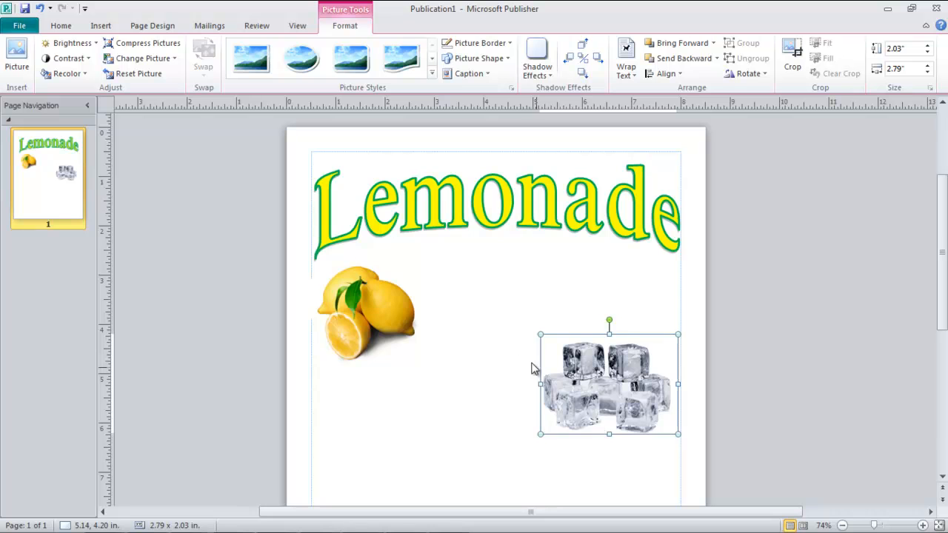
- Move the lemon picture down level with the ice cubes, and lower the Lemonade title to just above both pictures
{"action": "left_click_drag", "start_coordinate": [383, 319], "coordinate": [386, 391]}
{"action": "left_click", "coordinate": [487, 223]}
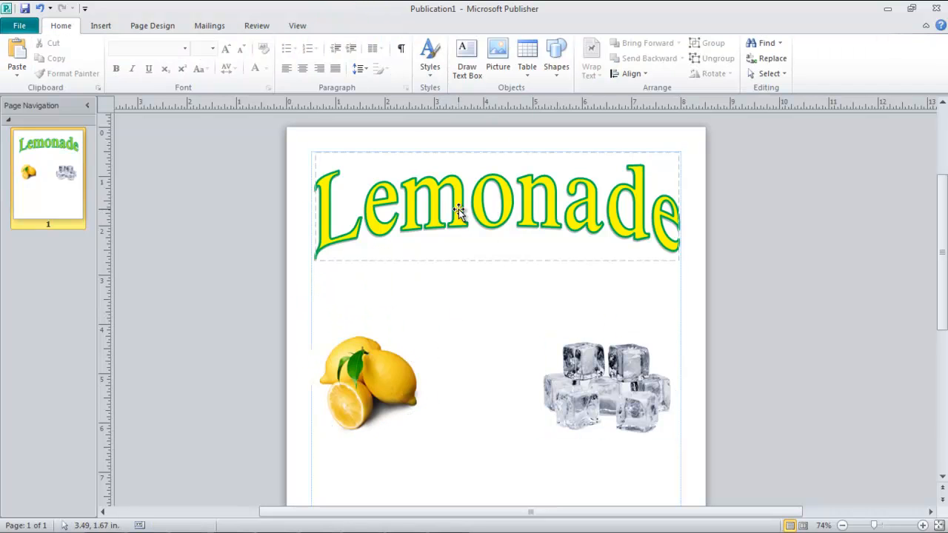
{"action": "left_click", "coordinate": [459, 207]}
{"action": "left_click_drag", "start_coordinate": [458, 219], "coordinate": [455, 275]}
{"action": "left_click", "coordinate": [482, 172]}
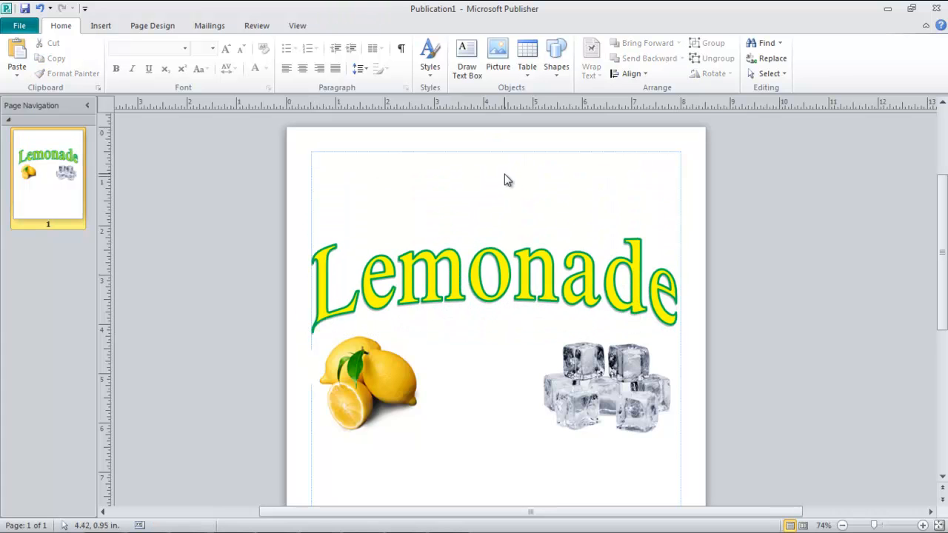
- Insert WordArt reading "Ice Cold" in a plain white style, with the font Modern No. 20
{"action": "left_click", "coordinate": [101, 28]}
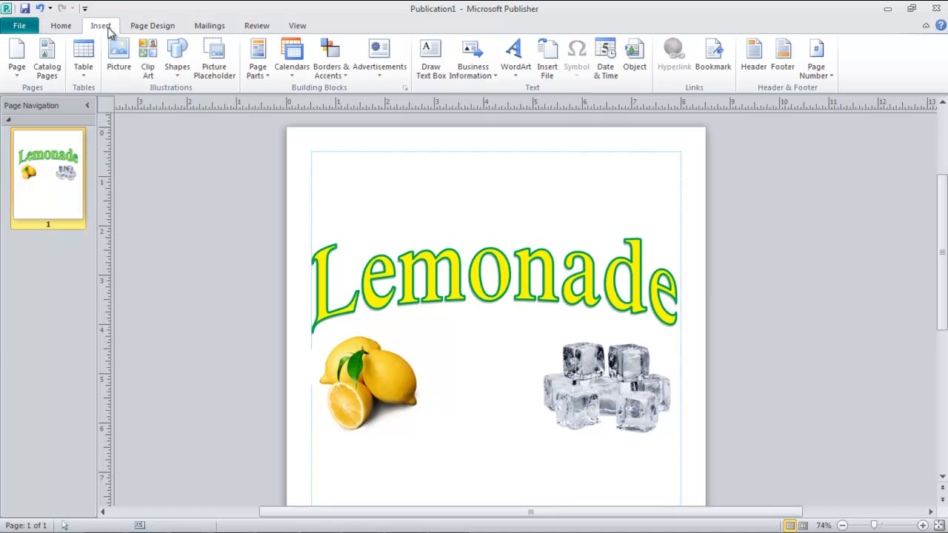
{"action": "left_click", "coordinate": [510, 78]}
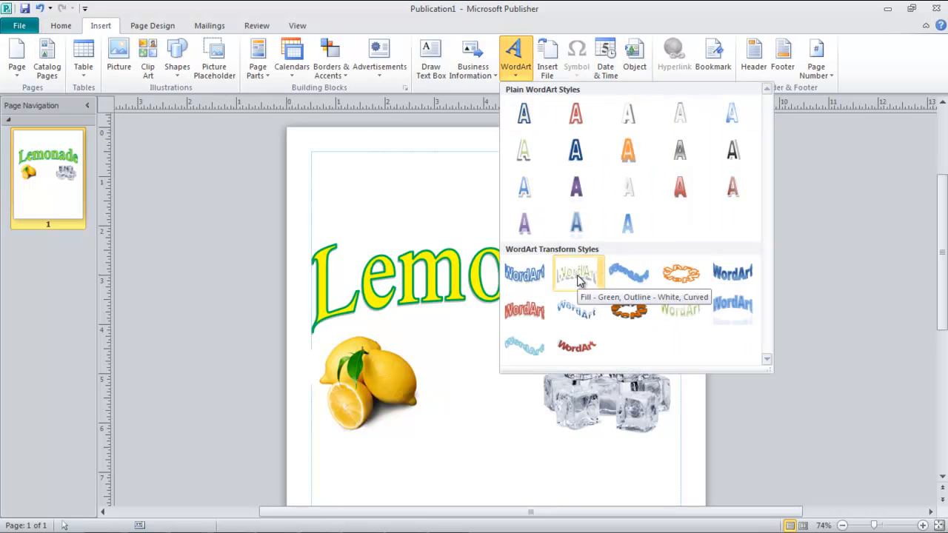
{"action": "left_click", "coordinate": [631, 191]}
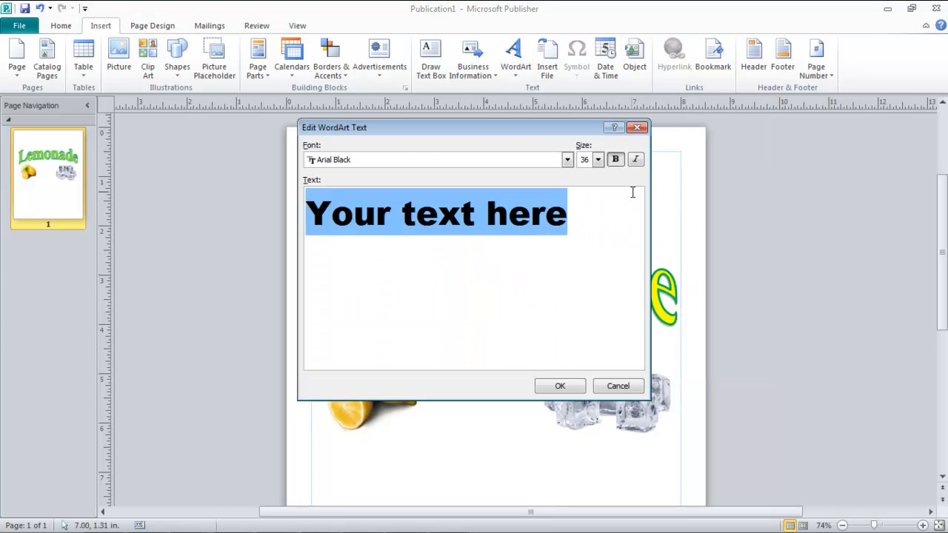
{"action": "type", "text": "Ice Cold"}
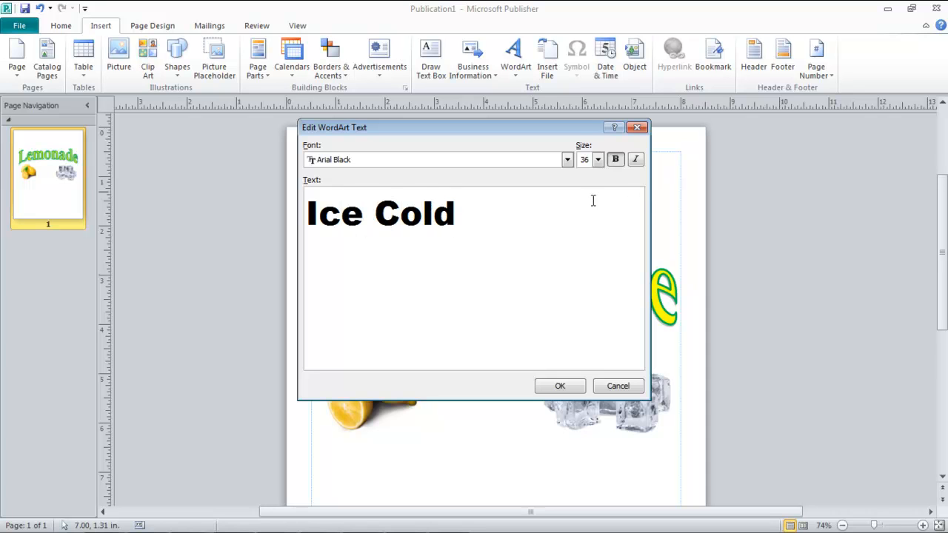
{"action": "left_click_drag", "start_coordinate": [592, 200], "coordinate": [310, 239]}
{"action": "left_click", "coordinate": [567, 160]}
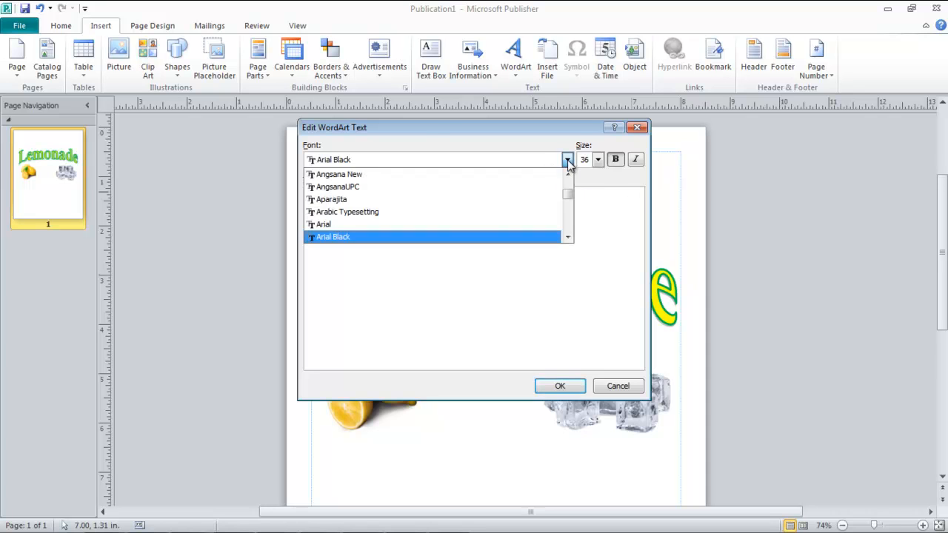
{"action": "left_click_drag", "start_coordinate": [567, 190], "coordinate": [568, 237]}
{"action": "left_click", "coordinate": [518, 201]}
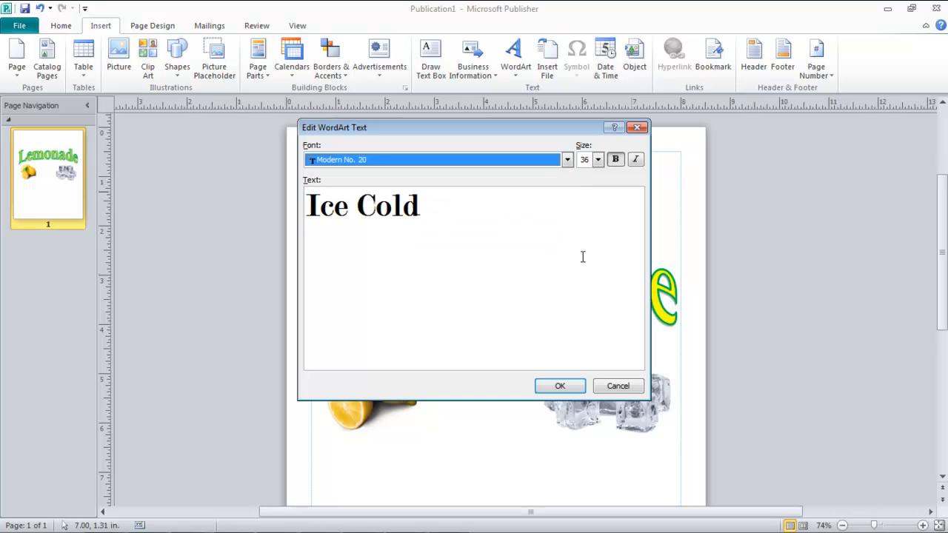
{"action": "left_click", "coordinate": [562, 387]}
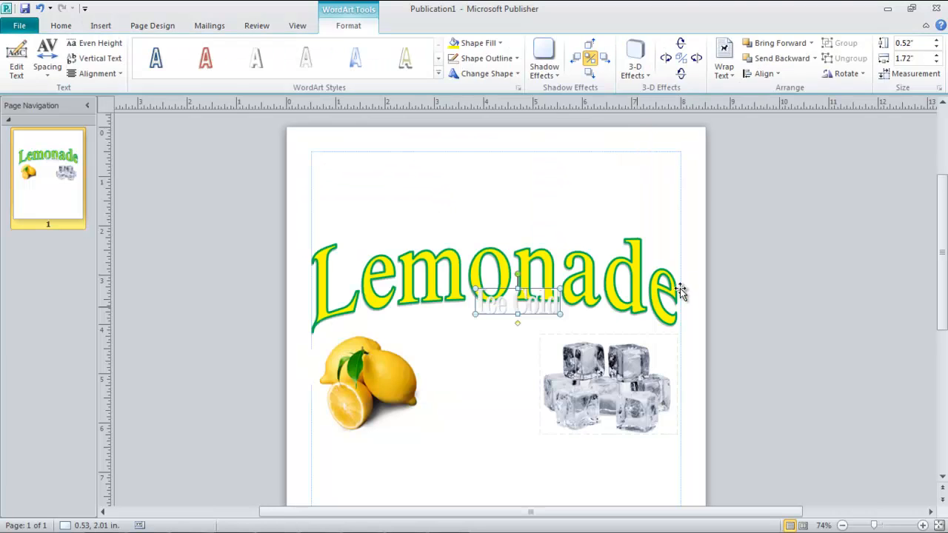
- Move the Ice Cold WordArt above the Lemonade title and stretch it across the page to about 7.24 × 1.34 in
{"action": "left_click_drag", "start_coordinate": [522, 301], "coordinate": [532, 235]}
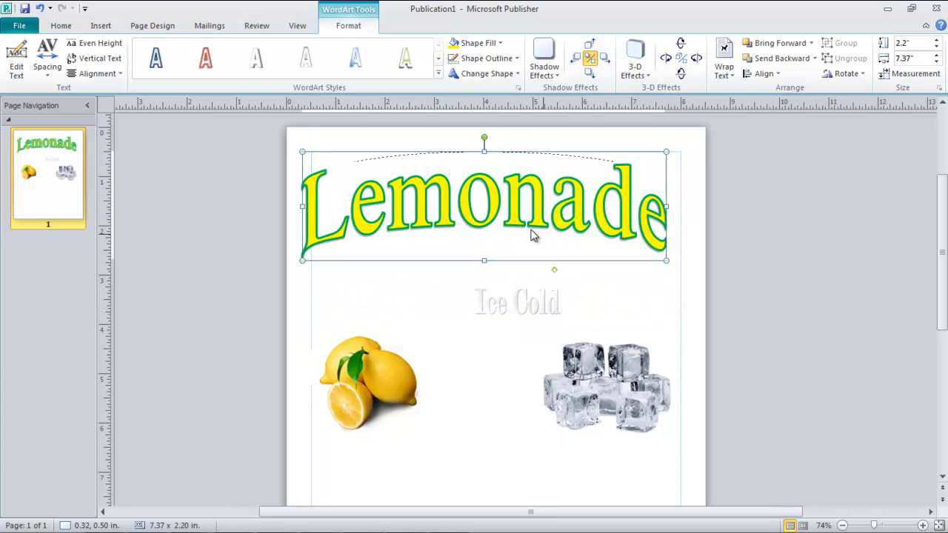
{"action": "left_click", "coordinate": [40, 9]}
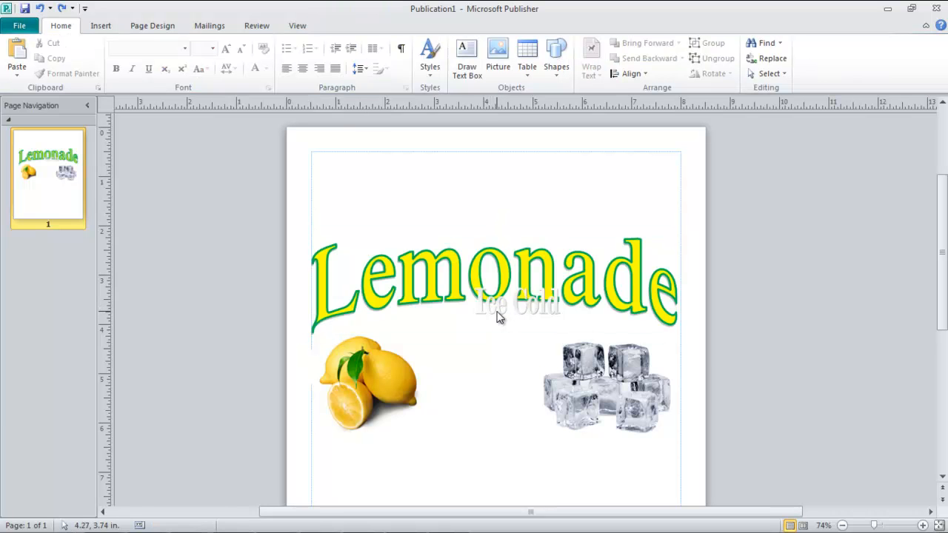
{"action": "left_click", "coordinate": [500, 310]}
{"action": "left_click_drag", "start_coordinate": [497, 308], "coordinate": [319, 219]}
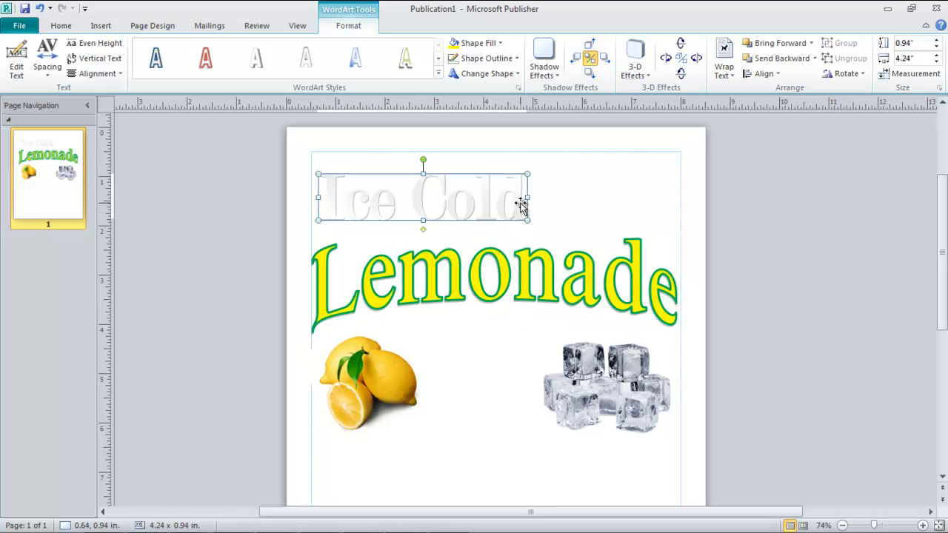
{"action": "left_click_drag", "start_coordinate": [527, 197], "coordinate": [674, 199]}
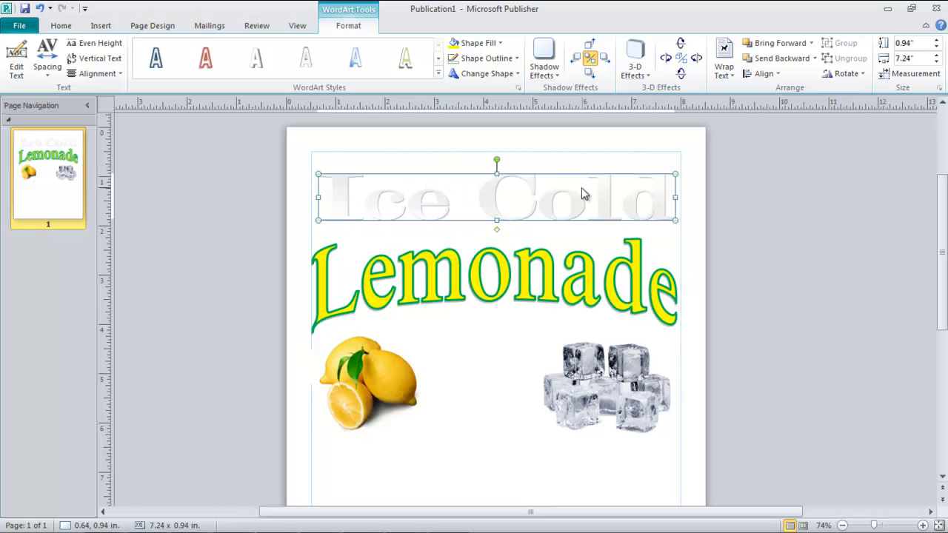
{"action": "left_click_drag", "start_coordinate": [496, 173], "coordinate": [495, 154]}
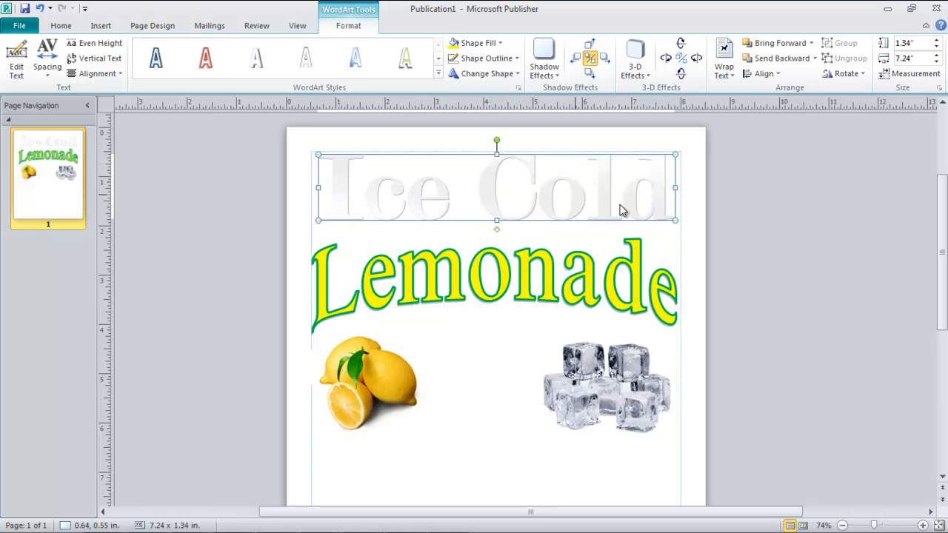
- Fill the Ice Cold WordArt with a dark navy blue from the standard colors
{"action": "left_click", "coordinate": [501, 41]}
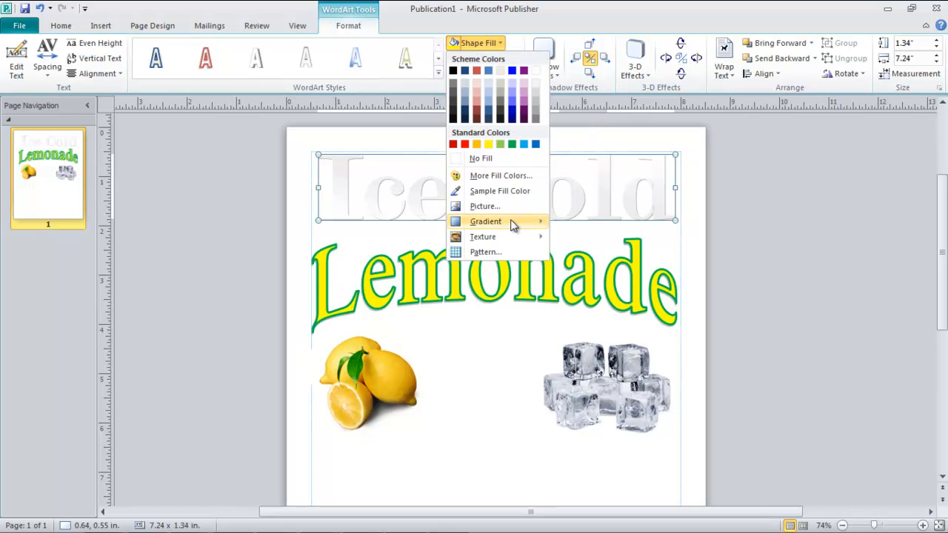
{"action": "mouse_move", "coordinate": [510, 226]}
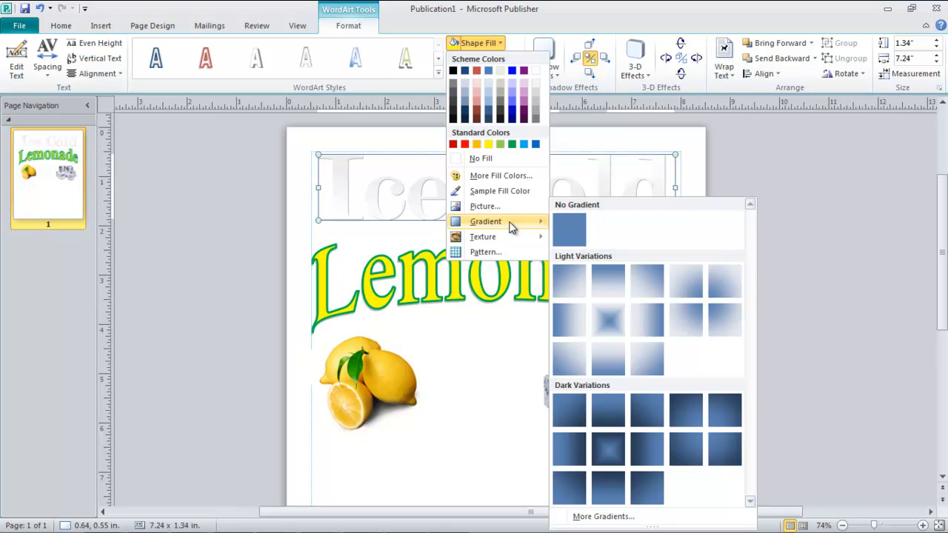
{"action": "left_click", "coordinate": [508, 178]}
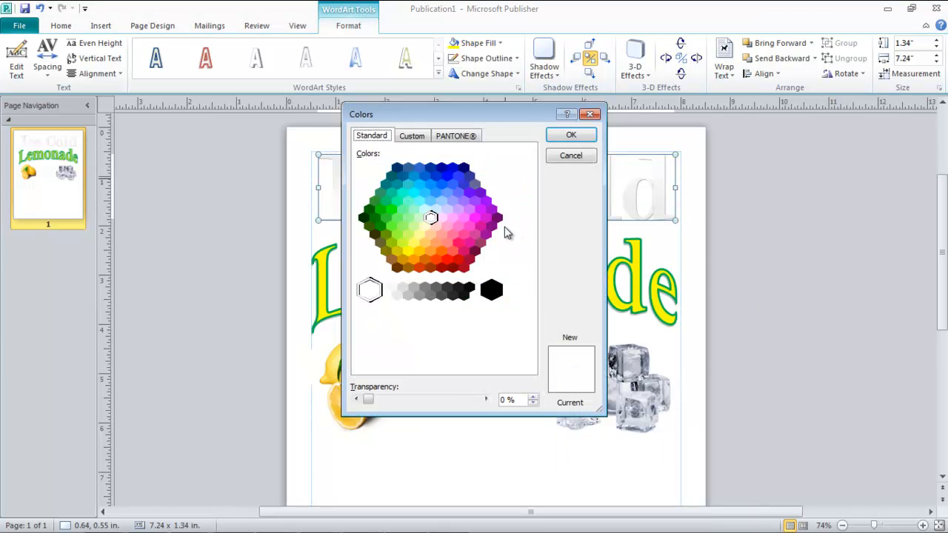
{"action": "left_click", "coordinate": [447, 178]}
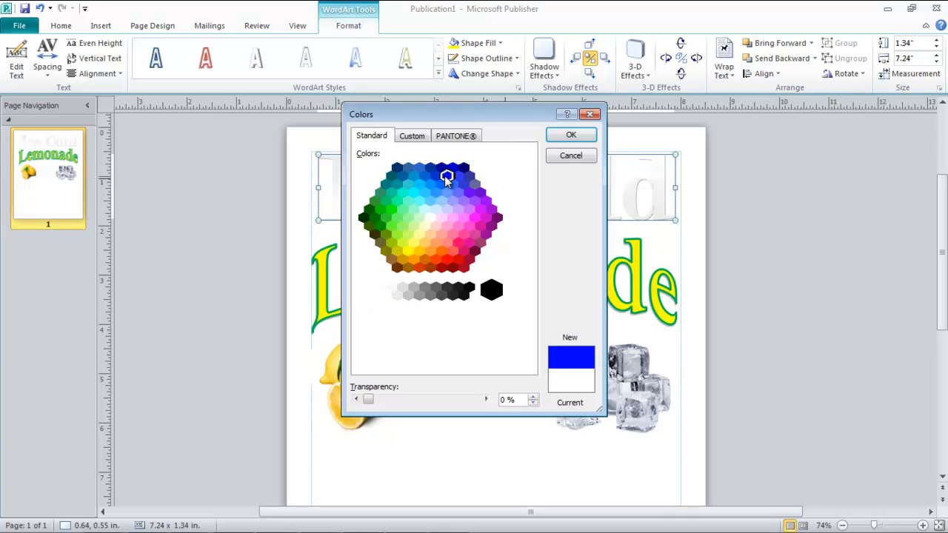
{"action": "left_click", "coordinate": [464, 168]}
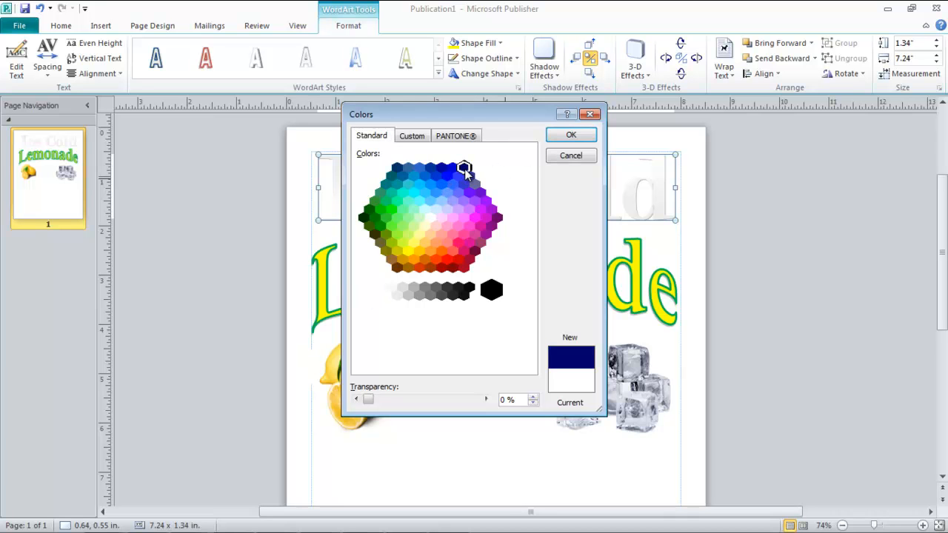
{"action": "left_click", "coordinate": [559, 134]}
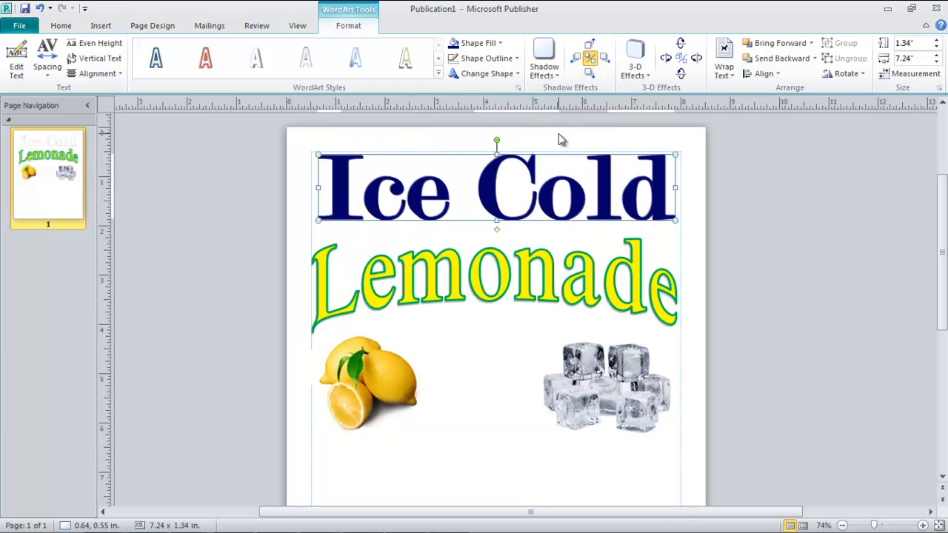
- Apply a light-variation gradient to the Ice Cold WordArt, pale at the top of the letters and navy at the bottom, and deselect it
{"action": "left_click", "coordinate": [503, 46]}
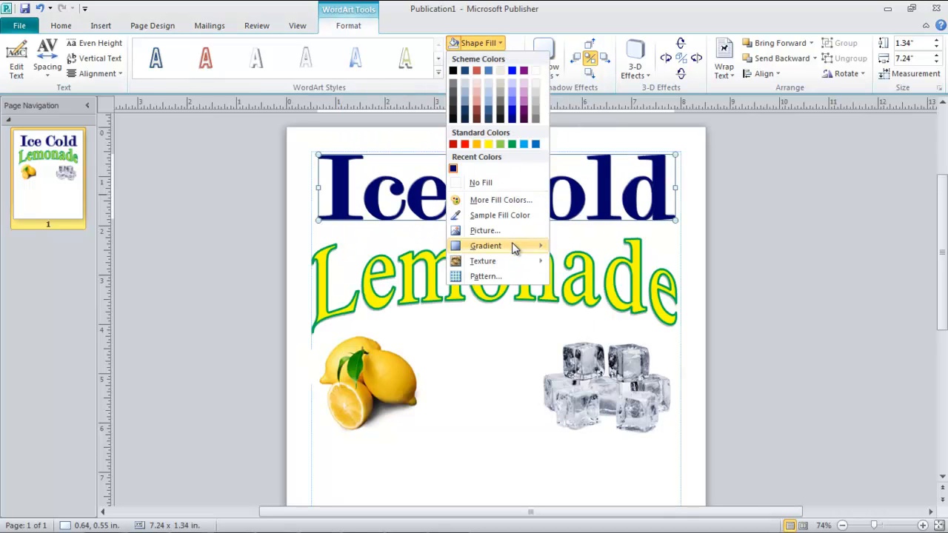
{"action": "mouse_move", "coordinate": [525, 248]}
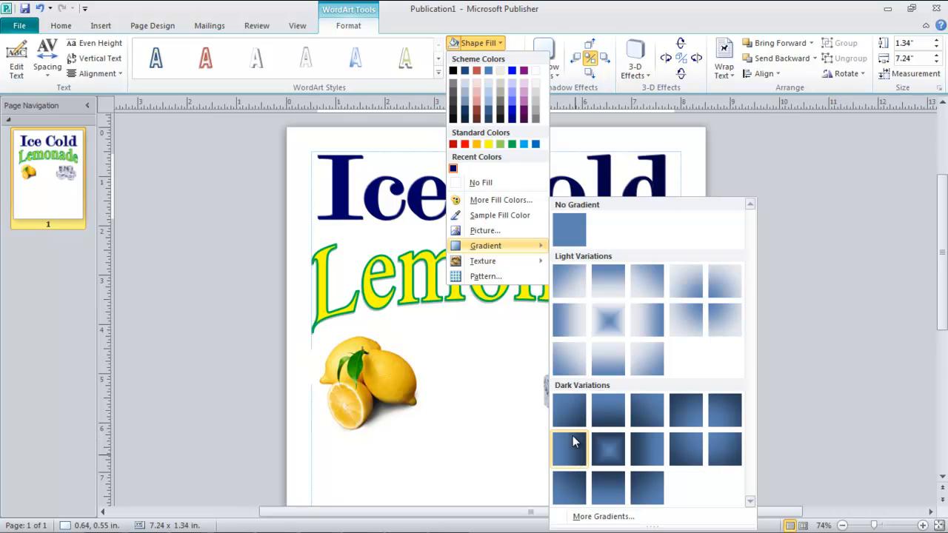
{"action": "left_click", "coordinate": [611, 358]}
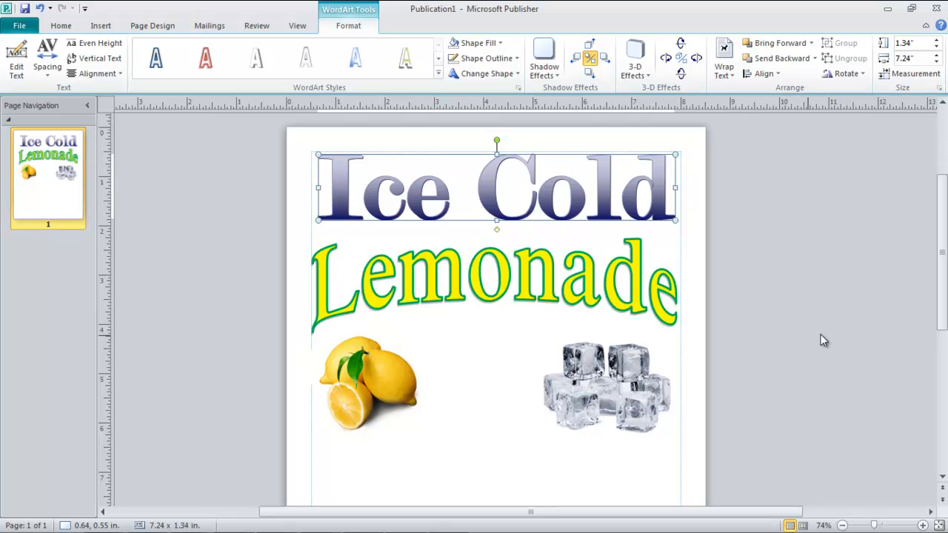
{"action": "left_click", "coordinate": [906, 400]}
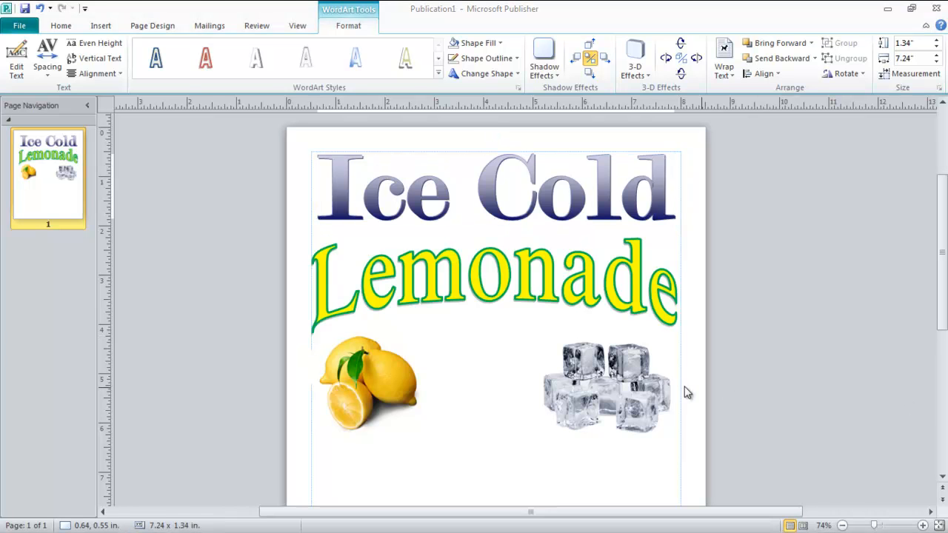
- Swap the two pictures beneath the Lemonade title, with the ice cubes on the page's left half and the lemons on its right half
{"action": "left_click_drag", "start_coordinate": [626, 387], "coordinate": [504, 355]}
{"action": "left_click_drag", "start_coordinate": [367, 381], "coordinate": [588, 370]}
{"action": "left_click_drag", "start_coordinate": [498, 379], "coordinate": [455, 383]}
{"action": "left_click_drag", "start_coordinate": [572, 372], "coordinate": [583, 365]}
{"action": "left_click_drag", "start_coordinate": [461, 371], "coordinate": [395, 374]}
{"action": "left_click", "coordinate": [624, 454]}
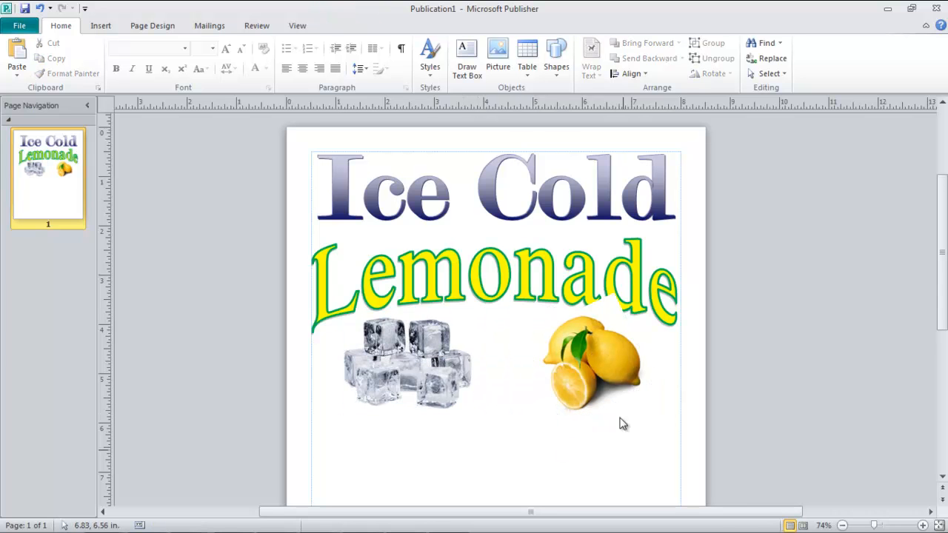
- Draw a vertical straight line about 0.8 in long between the ice cubes and lemon pictures
{"action": "left_click", "coordinate": [109, 26]}
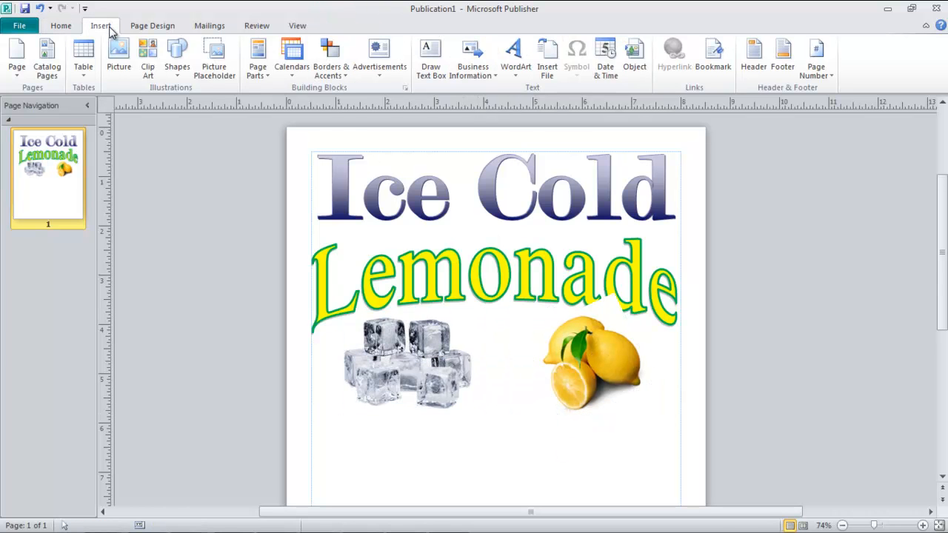
{"action": "left_click", "coordinate": [179, 75]}
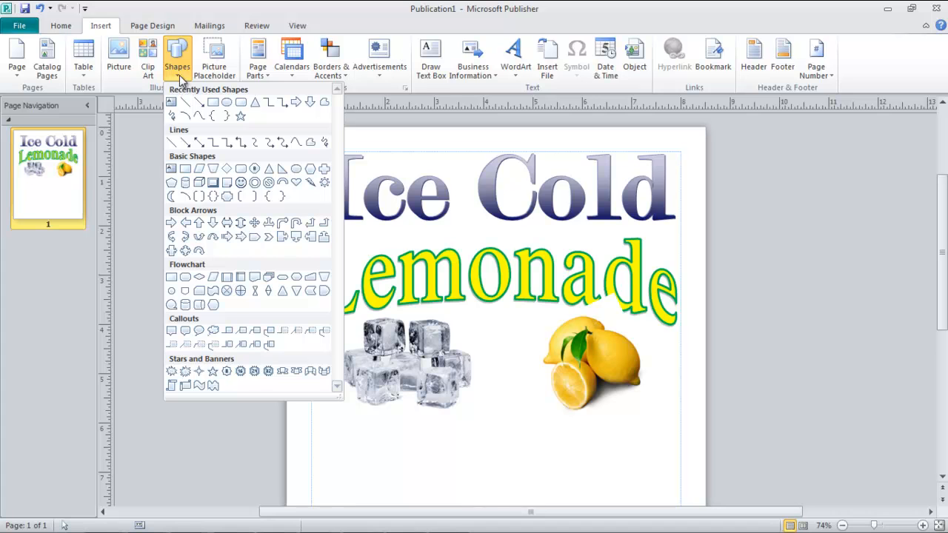
{"action": "left_click", "coordinate": [173, 143]}
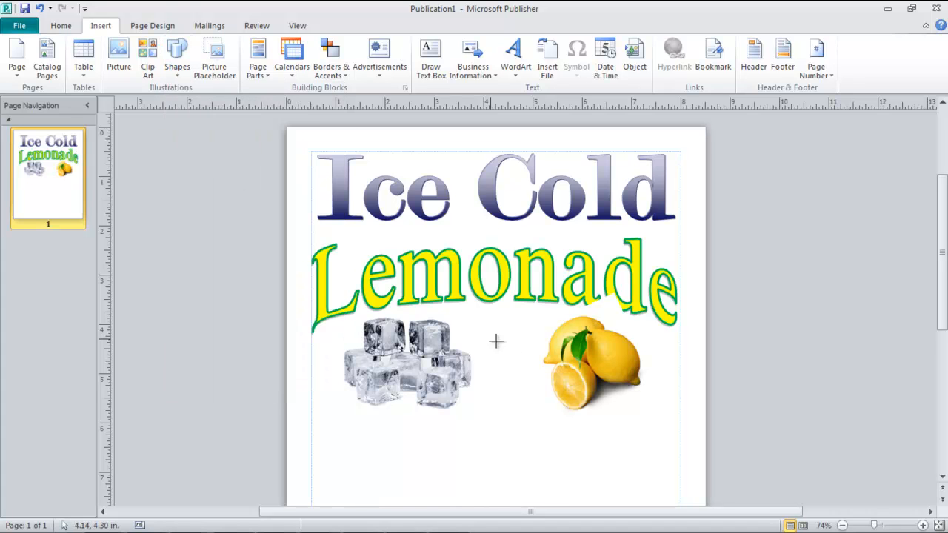
{"action": "left_click_drag", "start_coordinate": [503, 344], "coordinate": [502, 385]}
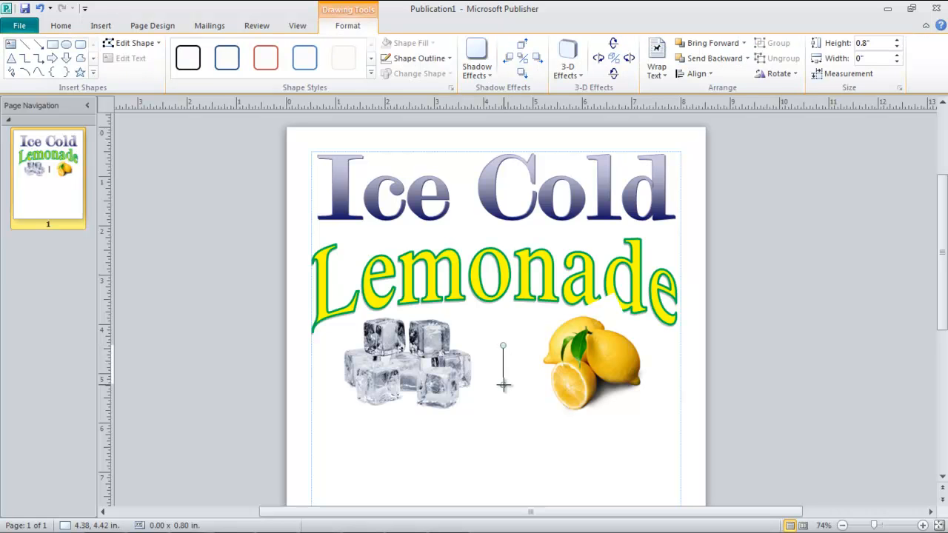
- Set the vertical line's outline weight to 4½ pt and deselect it
{"action": "left_click", "coordinate": [447, 58]}
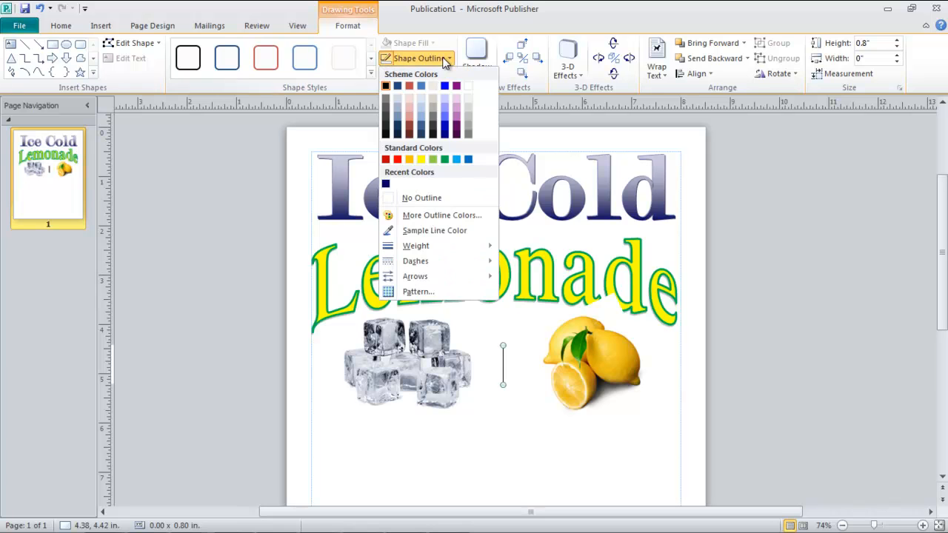
{"action": "mouse_move", "coordinate": [455, 247]}
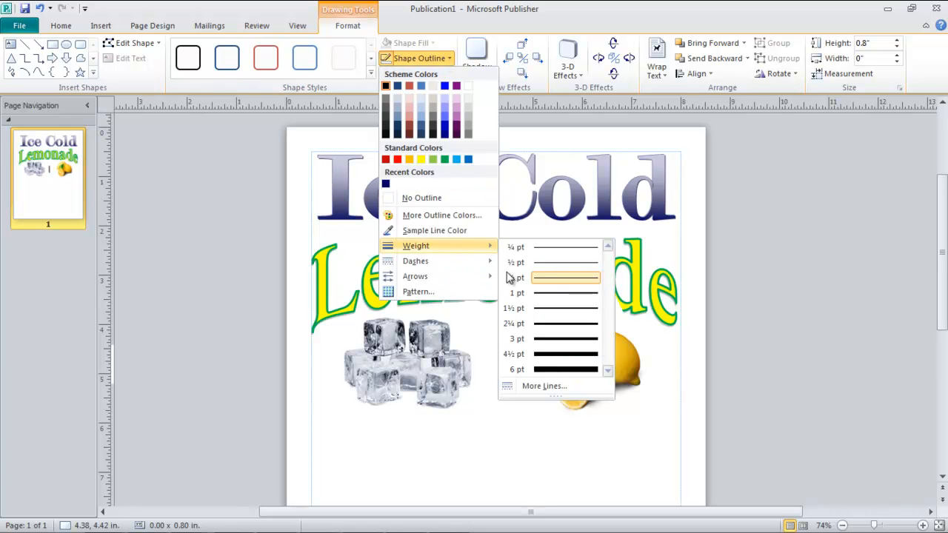
{"action": "left_click", "coordinate": [552, 359]}
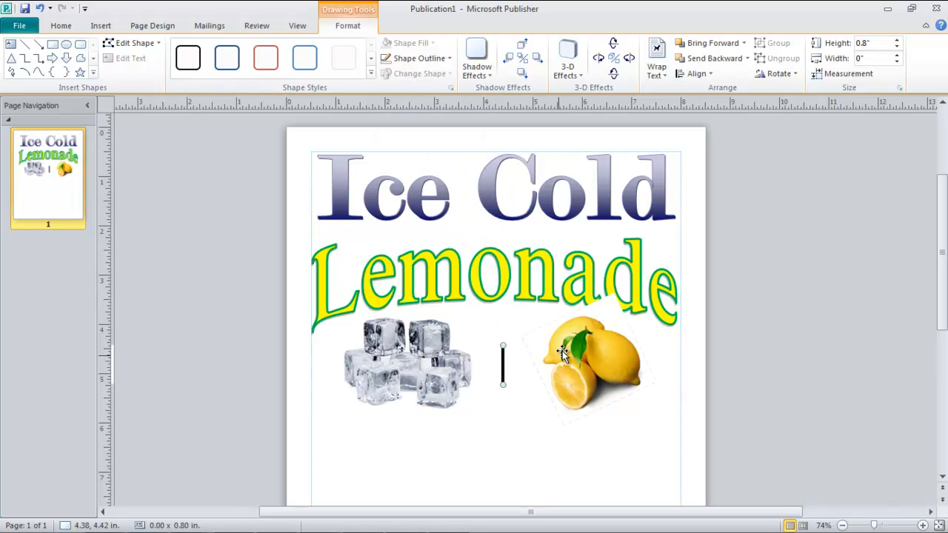
{"action": "left_click", "coordinate": [500, 439]}
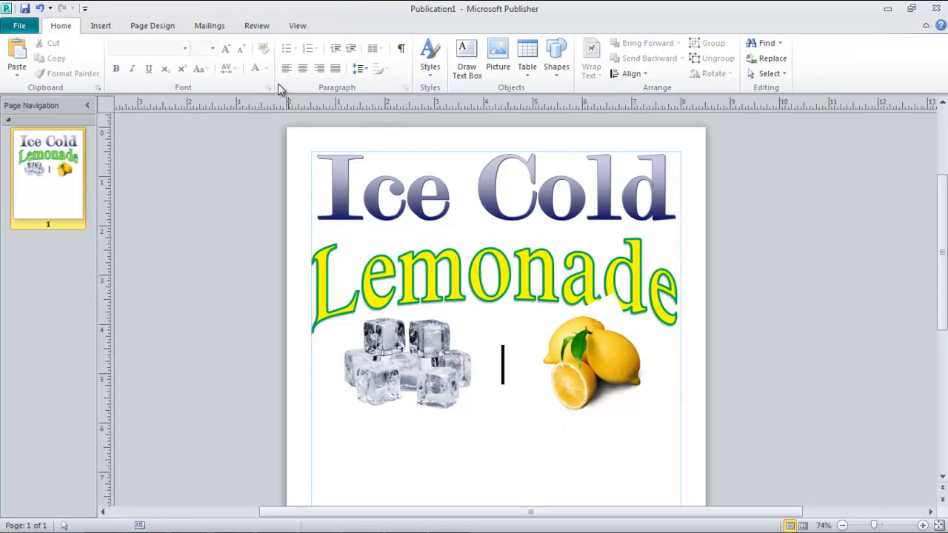
- Draw a horizontal straight line about 0.86 in long across the vertical line's middle, forming a plus sign between the pictures
{"action": "left_click", "coordinate": [107, 26]}
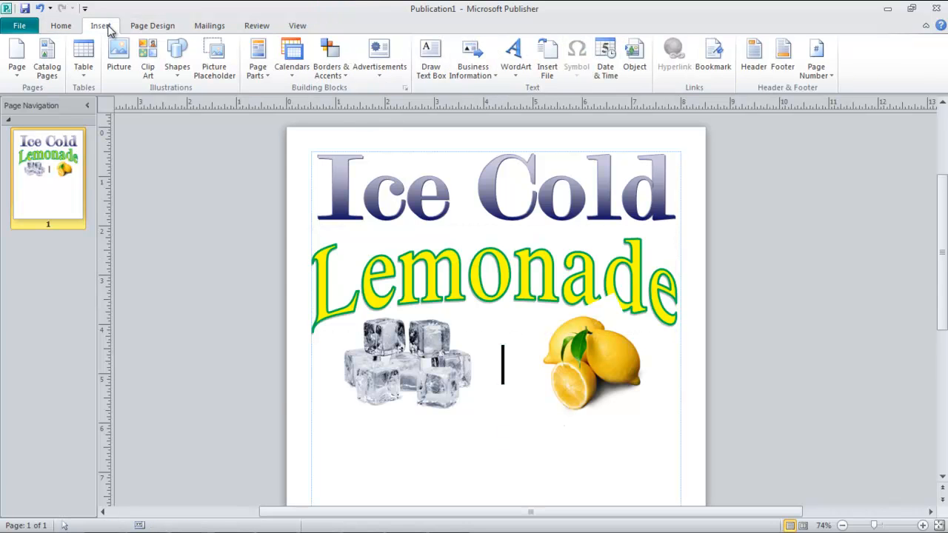
{"action": "left_click", "coordinate": [175, 73]}
{"action": "left_click", "coordinate": [173, 142]}
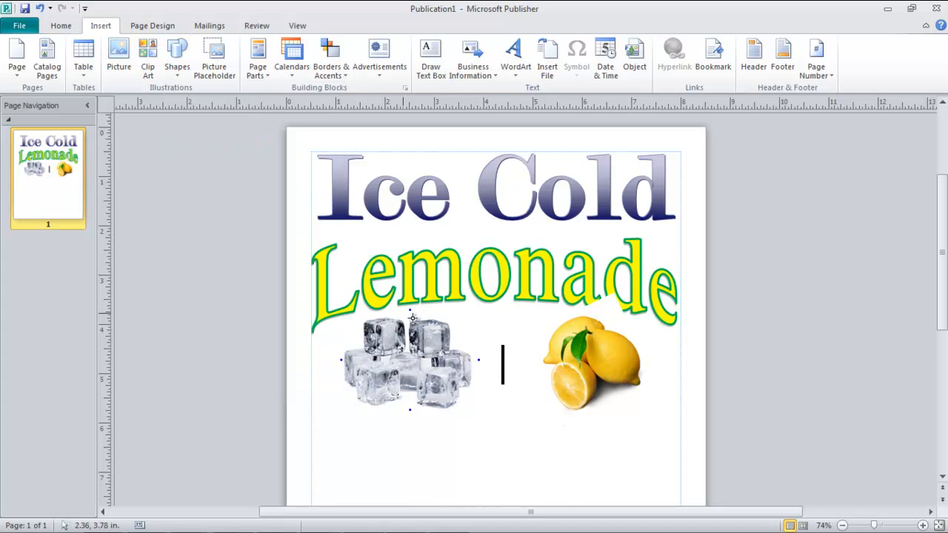
{"action": "left_click_drag", "start_coordinate": [524, 364], "coordinate": [482, 364]}
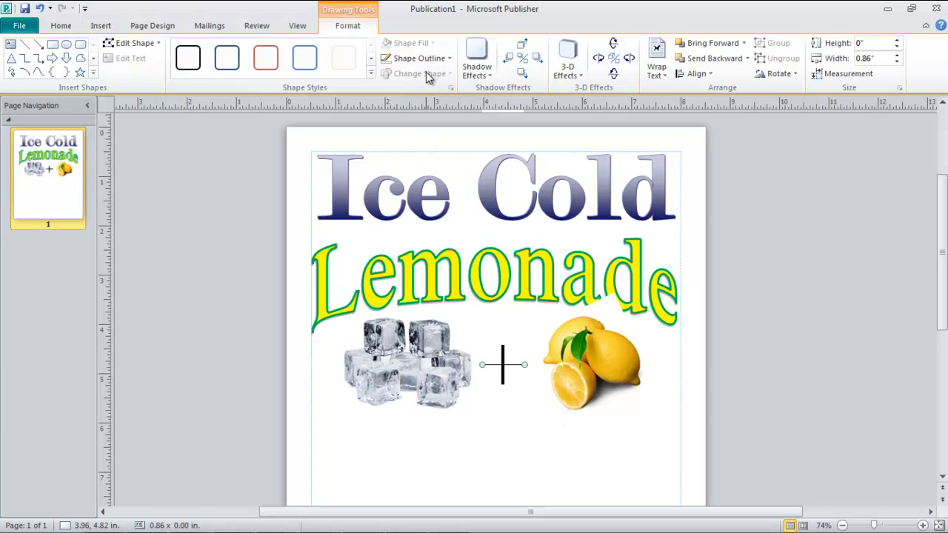
- Set the horizontal line's outline weight to 4½ pt and deselect it
{"action": "left_click", "coordinate": [448, 59]}
{"action": "mouse_move", "coordinate": [460, 255]}
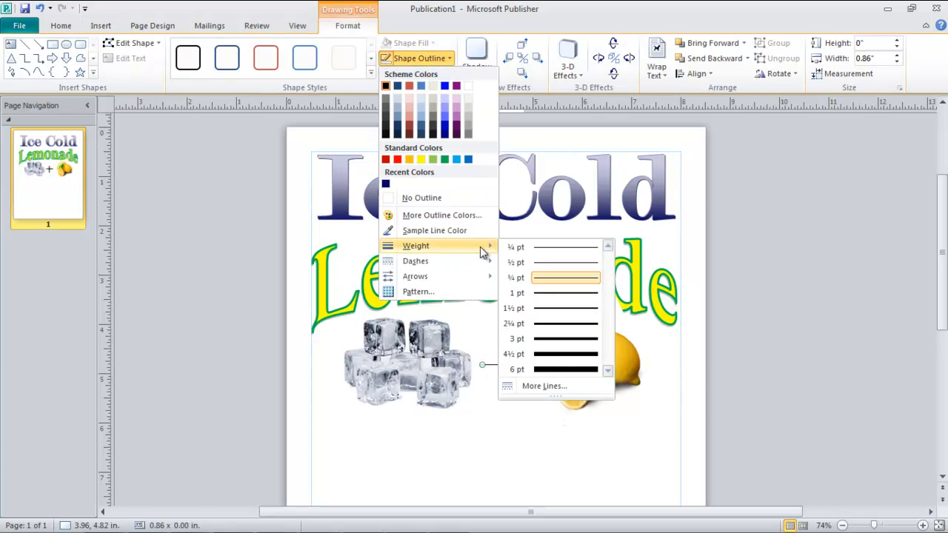
{"action": "left_click", "coordinate": [568, 360]}
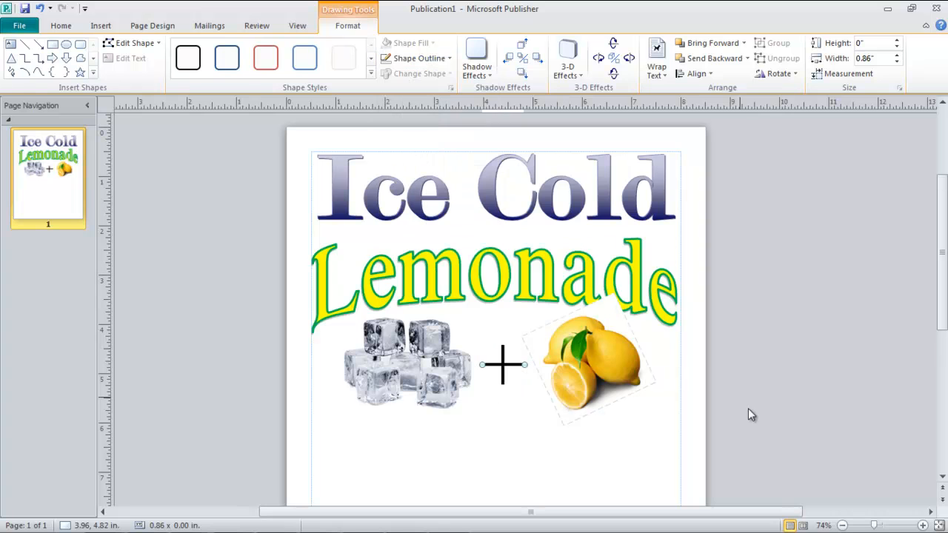
{"action": "left_click", "coordinate": [770, 406]}
{"action": "scroll", "coordinate": [774, 404], "scroll_direction": "down", "scroll_amount": 5}
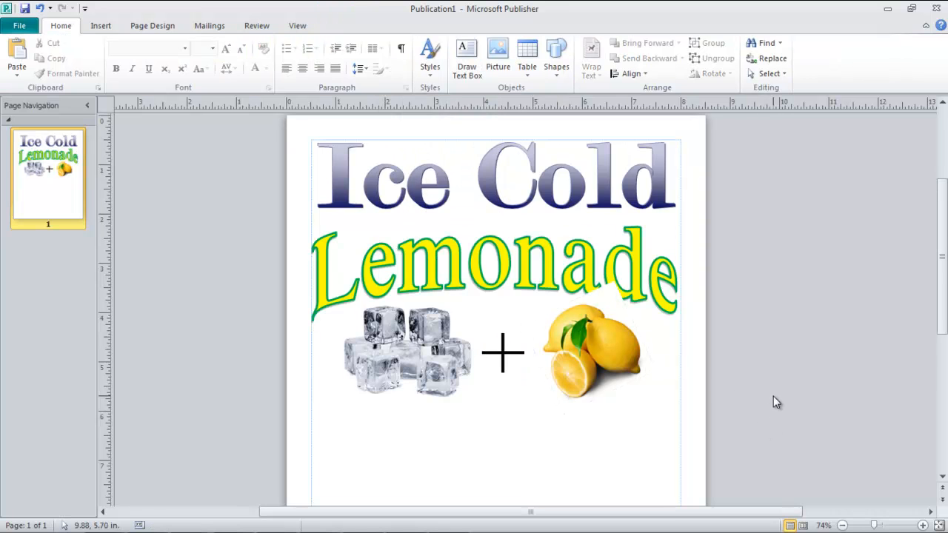
{"action": "scroll", "coordinate": [772, 396], "scroll_direction": "down", "scroll_amount": 2}
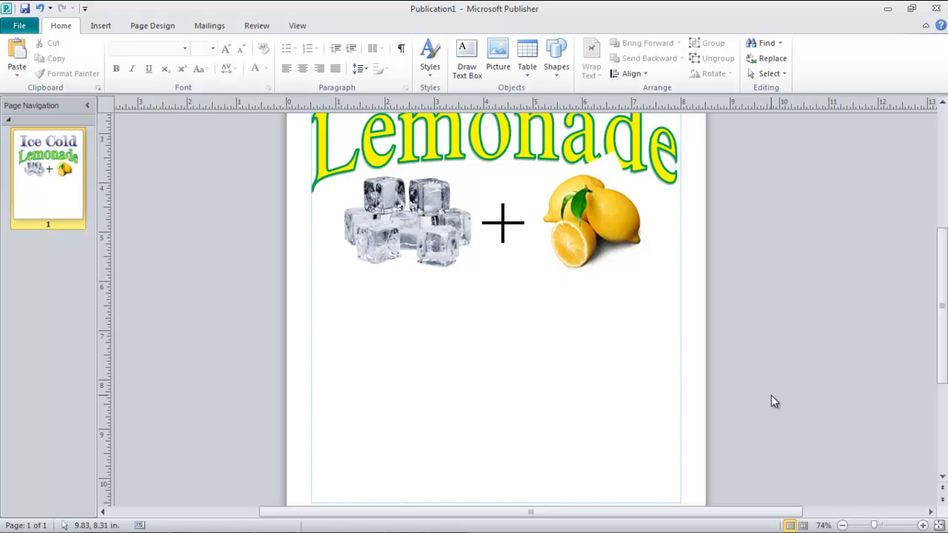
{"action": "scroll", "coordinate": [769, 390], "scroll_direction": "down", "scroll_amount": 1}
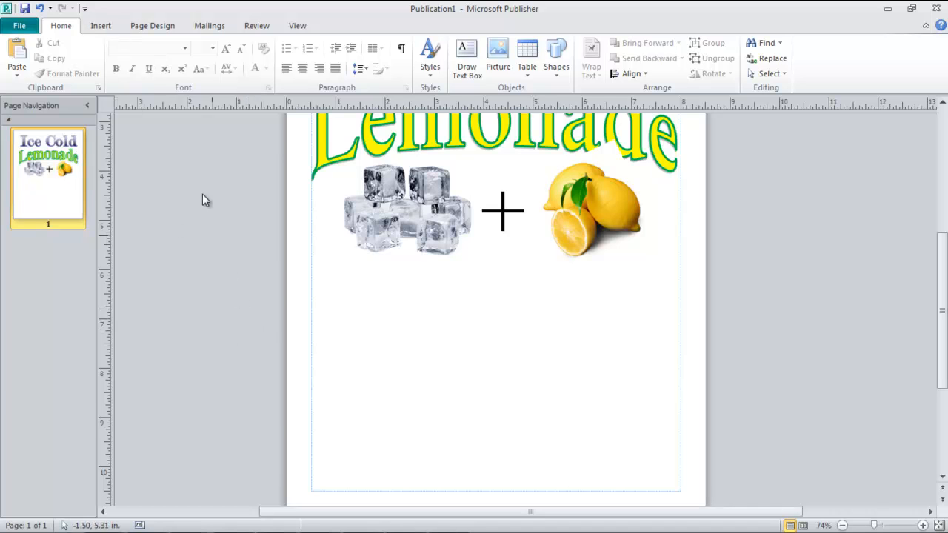
{"action": "left_click", "coordinate": [99, 26]}
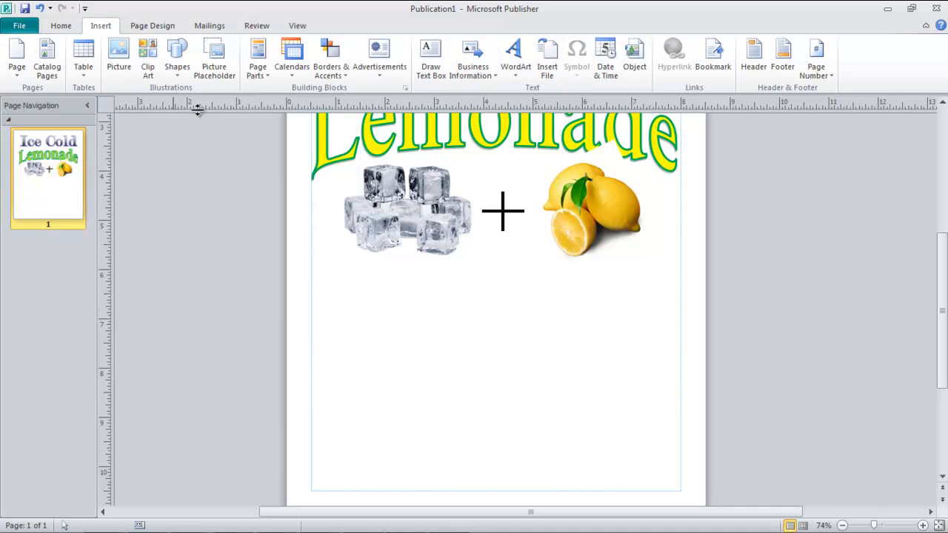
{"action": "left_click", "coordinate": [511, 78]}
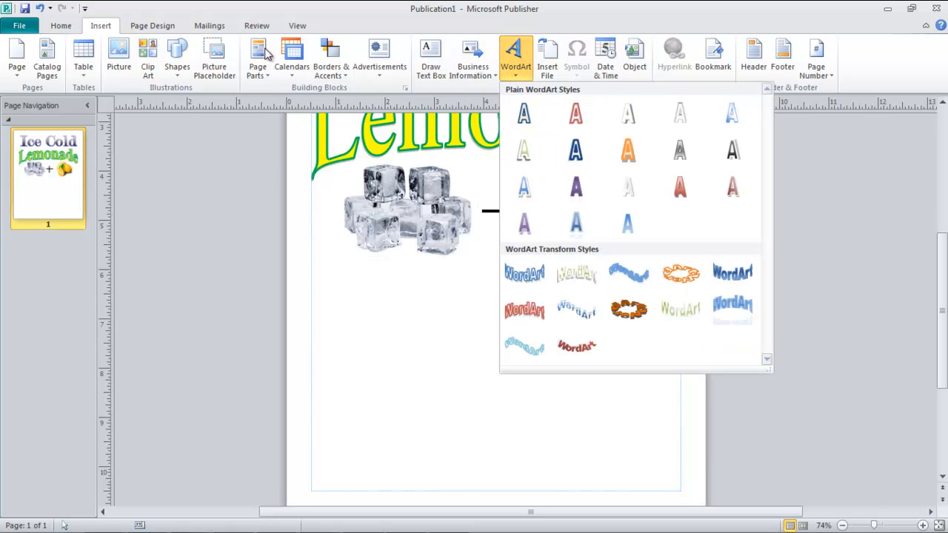
{"action": "left_click", "coordinate": [62, 26]}
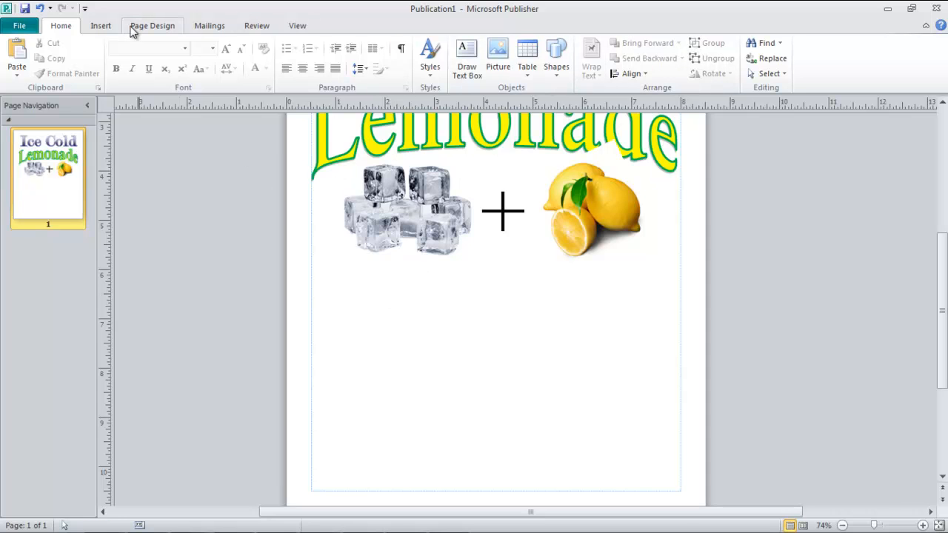
- Draw a text box about 3.93 × 2.38 in on the page's left half, directly beneath the ice cubes
{"action": "left_click", "coordinate": [102, 27]}
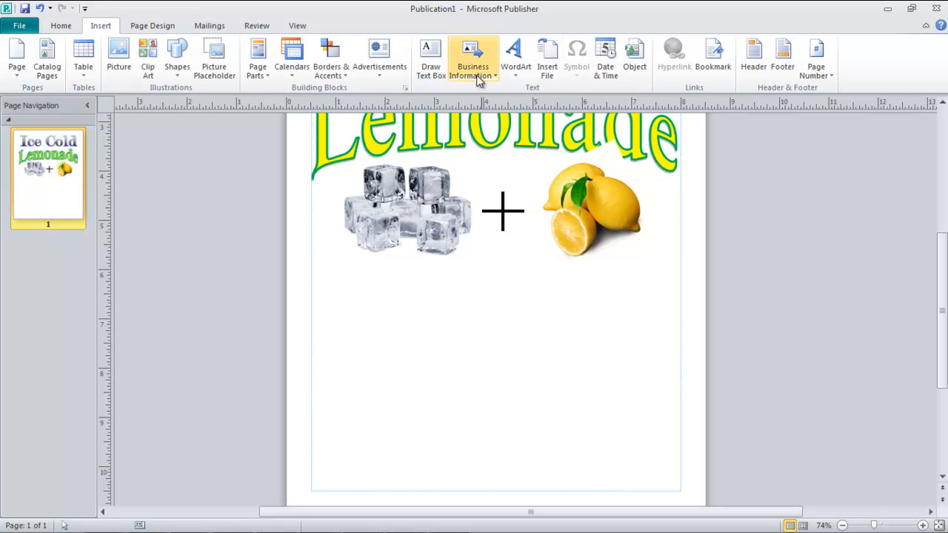
{"action": "left_click", "coordinate": [430, 60]}
{"action": "mouse_move", "coordinate": [320, 260]}
{"action": "left_mouse_down"}
{"action": "mouse_move", "coordinate": [440, 345]}
{"action": "mouse_move", "coordinate": [511, 378]}
{"action": "left_mouse_up"}
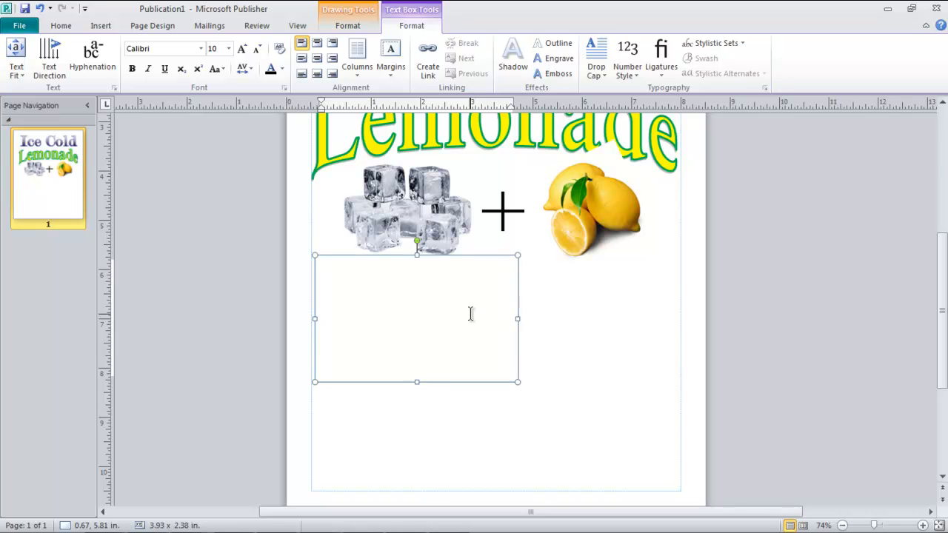
- Enter "Lemonade for" in the text box beneath the ice cubes, correcting the spelling of "Lemonade"
{"action": "type", "text": "Leomonade for"}
{"action": "scroll", "coordinate": [512, 356], "scroll_direction": "up", "scroll_amount": 6}
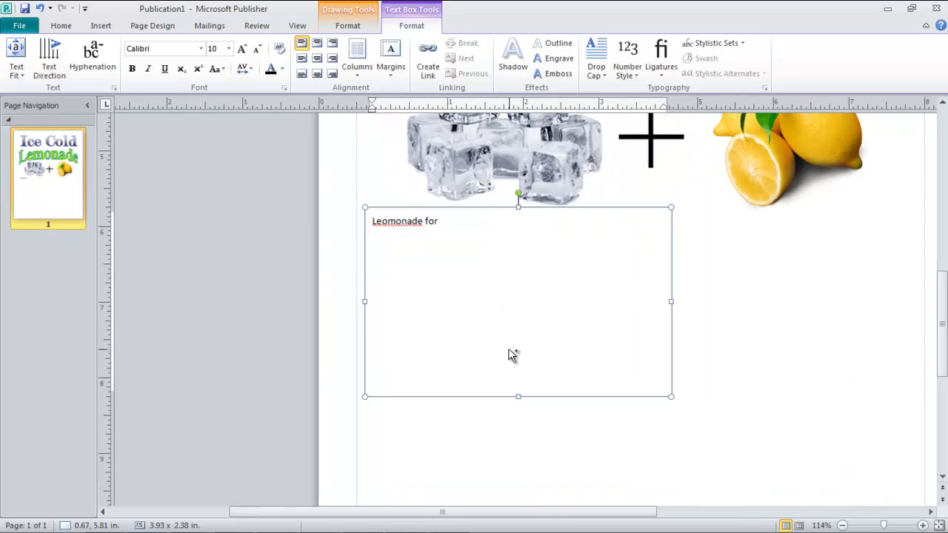
{"action": "scroll", "coordinate": [455, 299], "scroll_direction": "up", "scroll_amount": 3}
{"action": "left_click", "coordinate": [295, 292]}
{"action": "key", "text": "BackSpace"}
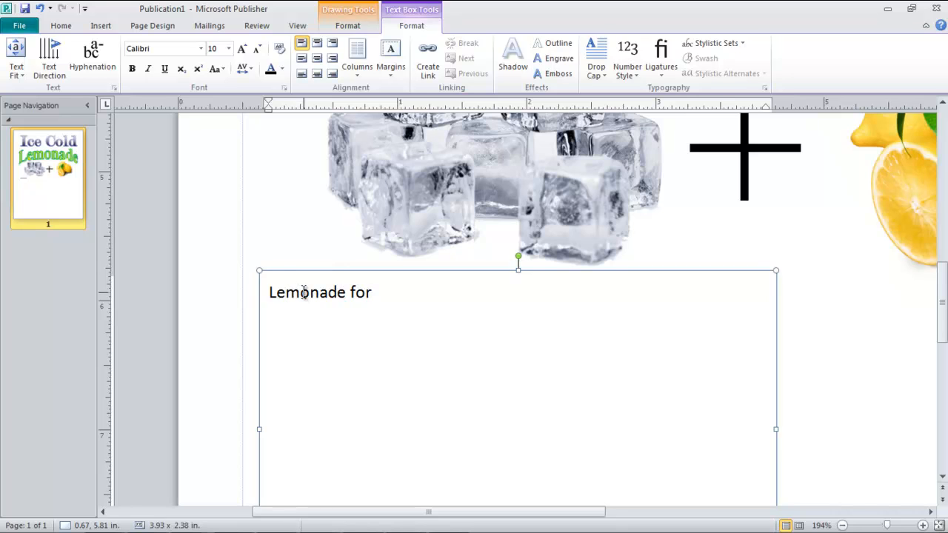
- Make the text box beneath the ice cubes read "Only 25 Cents per 8 oz. cup!"
{"action": "left_click_drag", "start_coordinate": [383, 289], "coordinate": [297, 292]}
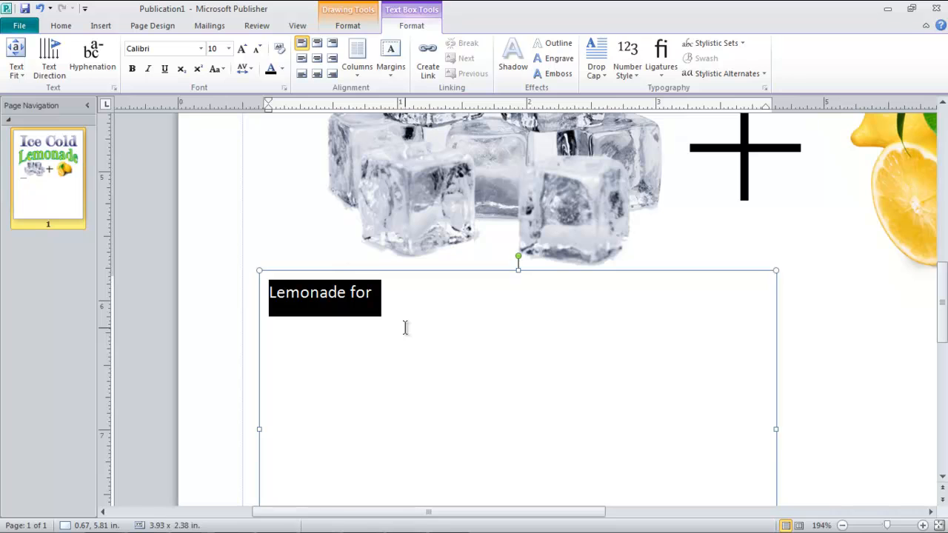
{"action": "type", "text": "Only"}
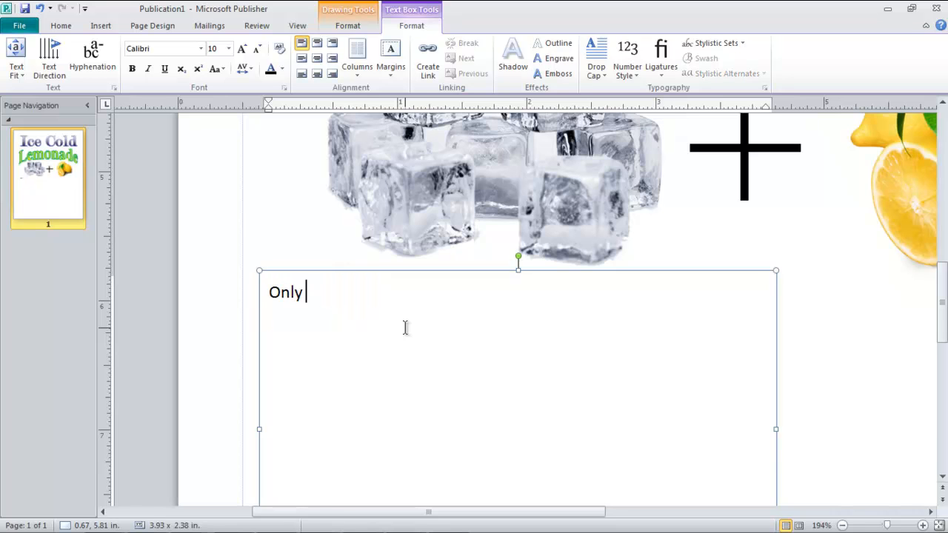
{"action": "type", "text": " 25 Cents per "}
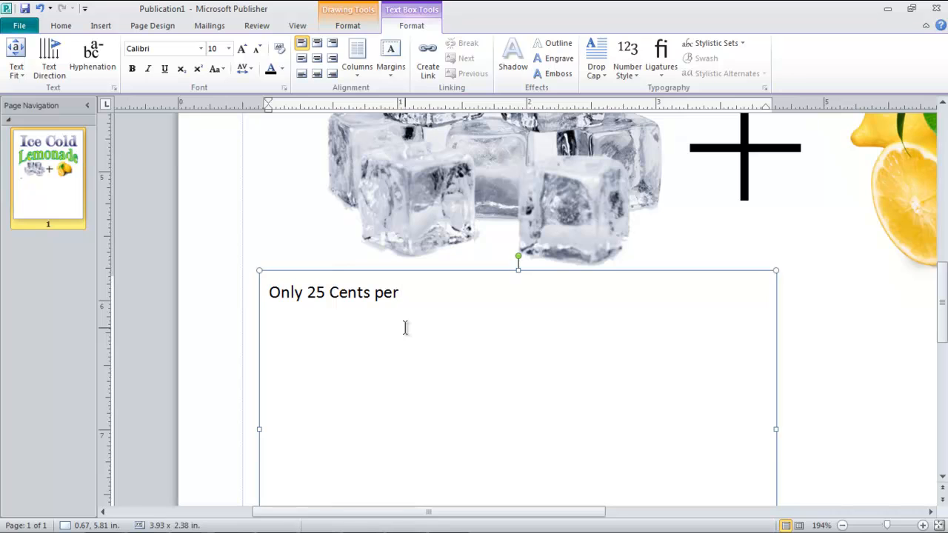
{"action": "type", "text": "8 oz. cup!"}
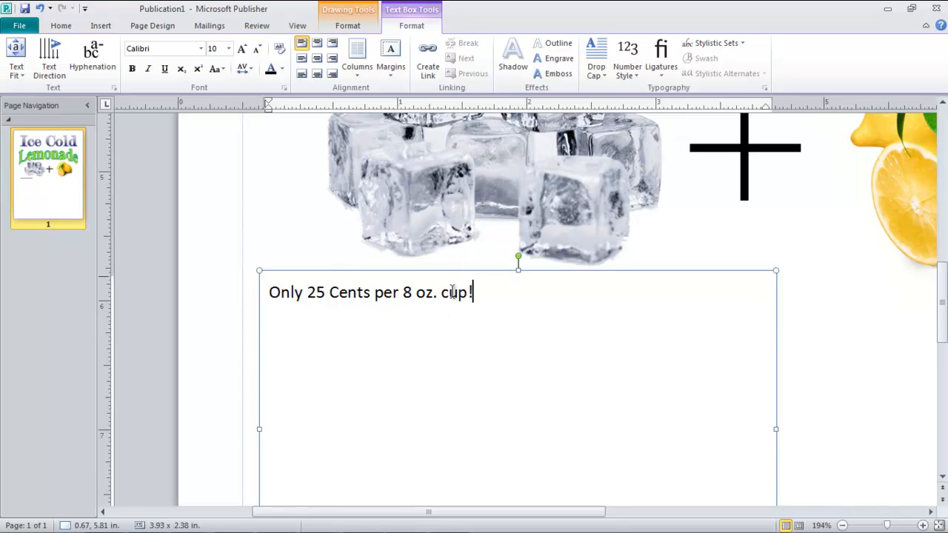
- Format the whole price text in the Boopee font at size 48 and deselect the text box
{"action": "left_click_drag", "start_coordinate": [490, 294], "coordinate": [271, 302]}
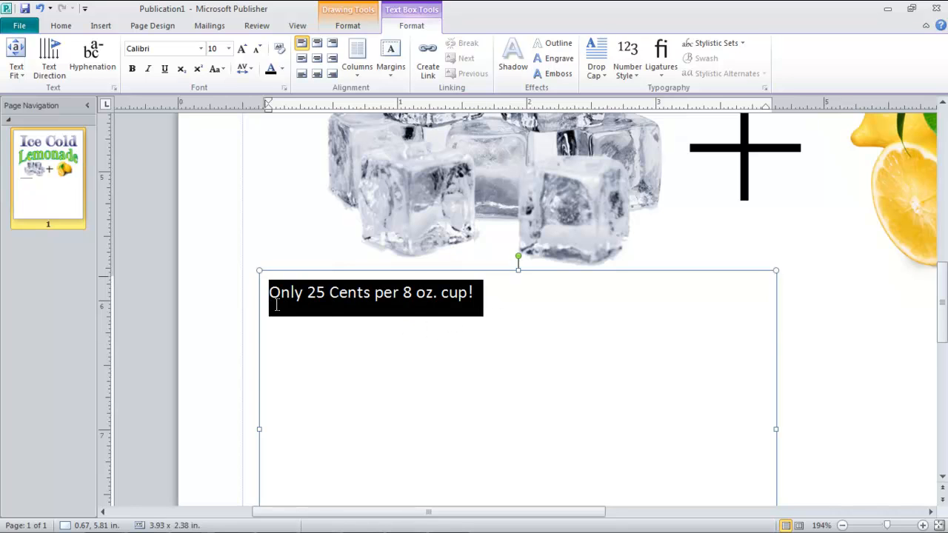
{"action": "left_click", "coordinate": [200, 49]}
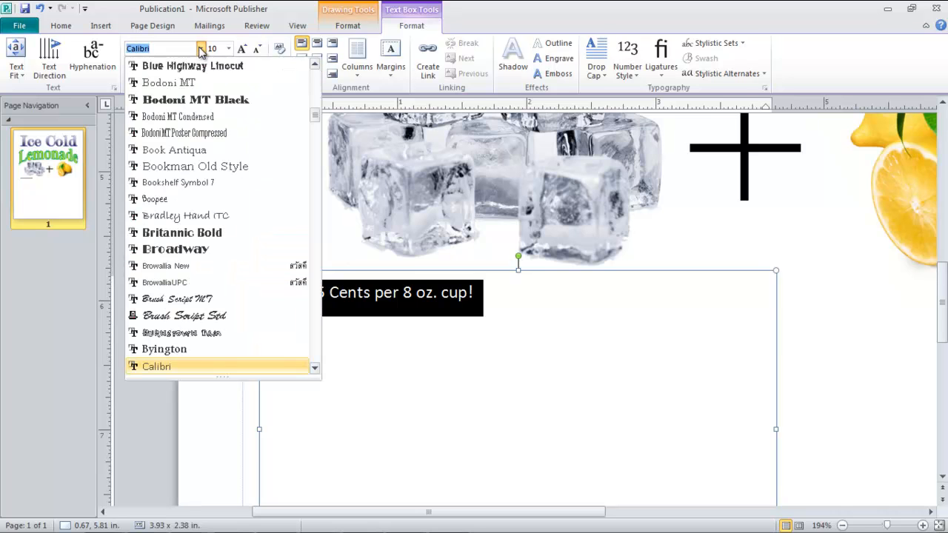
{"action": "left_click", "coordinate": [204, 200]}
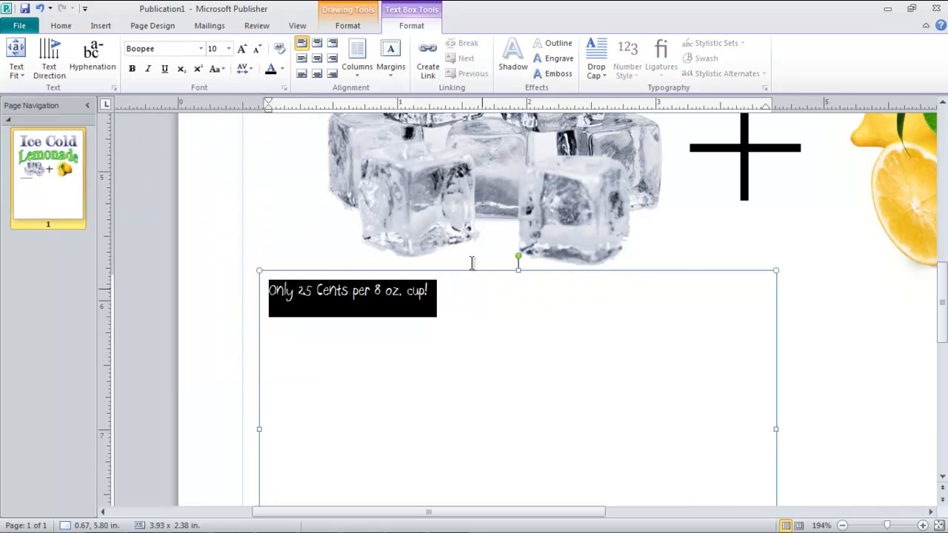
{"action": "left_click", "coordinate": [229, 49]}
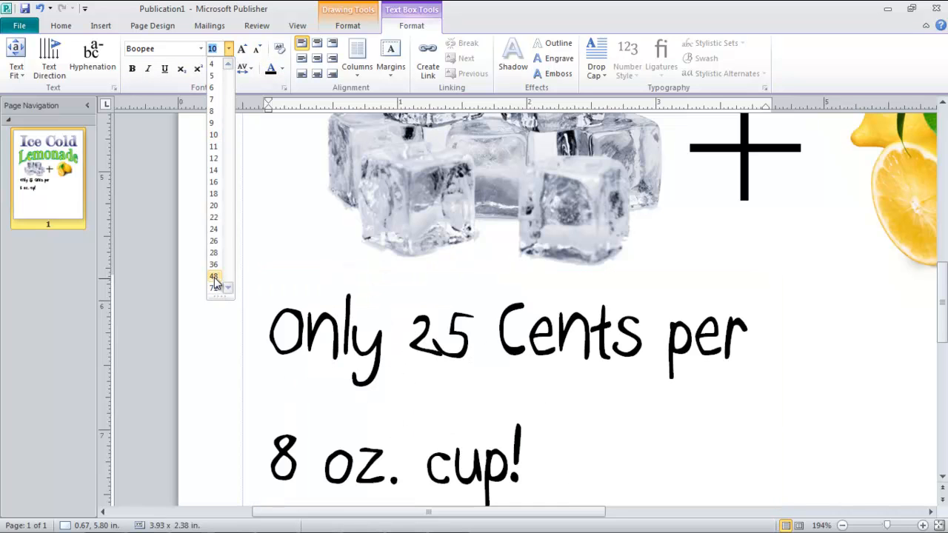
{"action": "left_click", "coordinate": [214, 276]}
{"action": "left_click", "coordinate": [208, 339]}
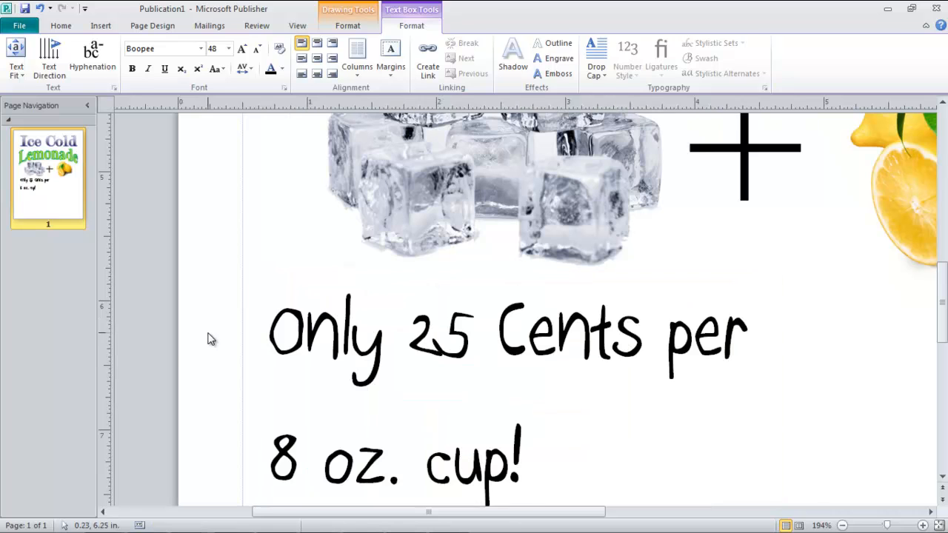
- Move the price text box slightly down and to the left, leaving a gap beneath the ice cubes, and deselect it
{"action": "left_click", "coordinate": [842, 525]}
{"action": "left_click", "coordinate": [842, 525]}
{"action": "left_click", "coordinate": [842, 525]}
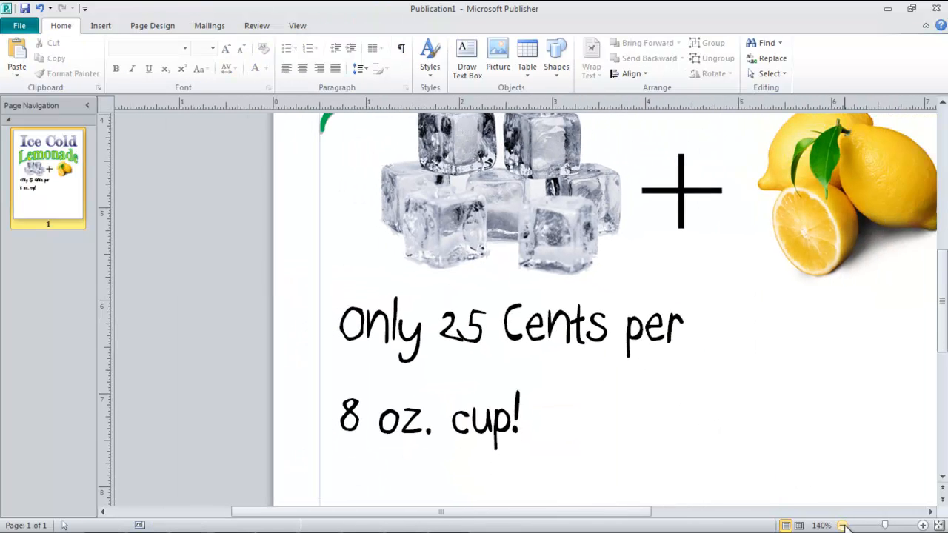
{"action": "left_click", "coordinate": [842, 525]}
{"action": "left_click", "coordinate": [842, 525]}
{"action": "left_click", "coordinate": [842, 525]}
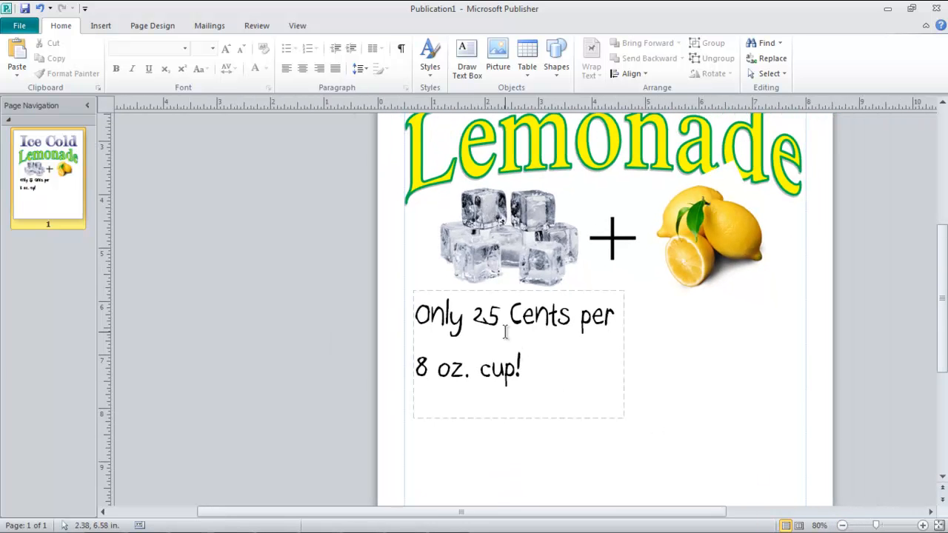
{"action": "left_click", "coordinate": [576, 292]}
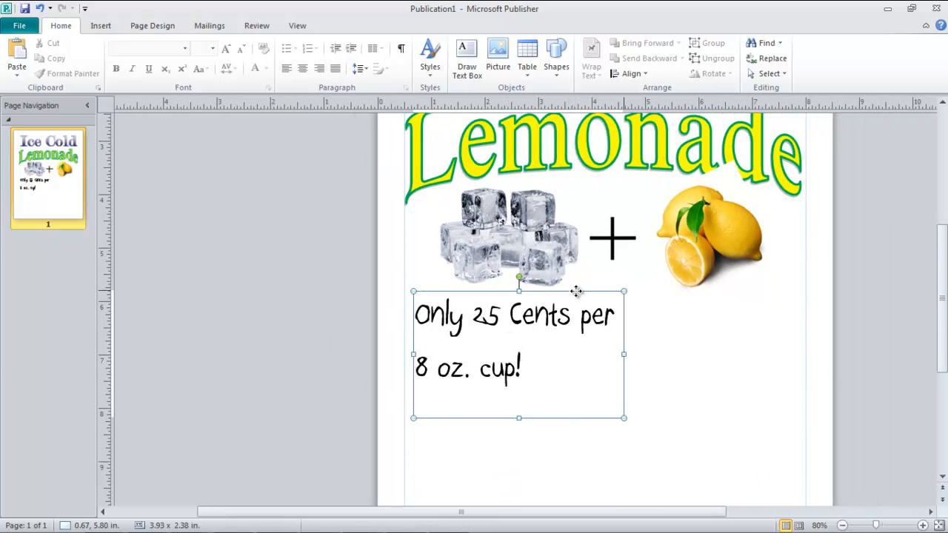
{"action": "mouse_move", "coordinate": [576, 292]}
{"action": "left_mouse_down"}
{"action": "mouse_move", "coordinate": [606, 306]}
{"action": "mouse_move", "coordinate": [592, 311]}
{"action": "left_mouse_up"}
{"action": "left_click", "coordinate": [768, 381]}
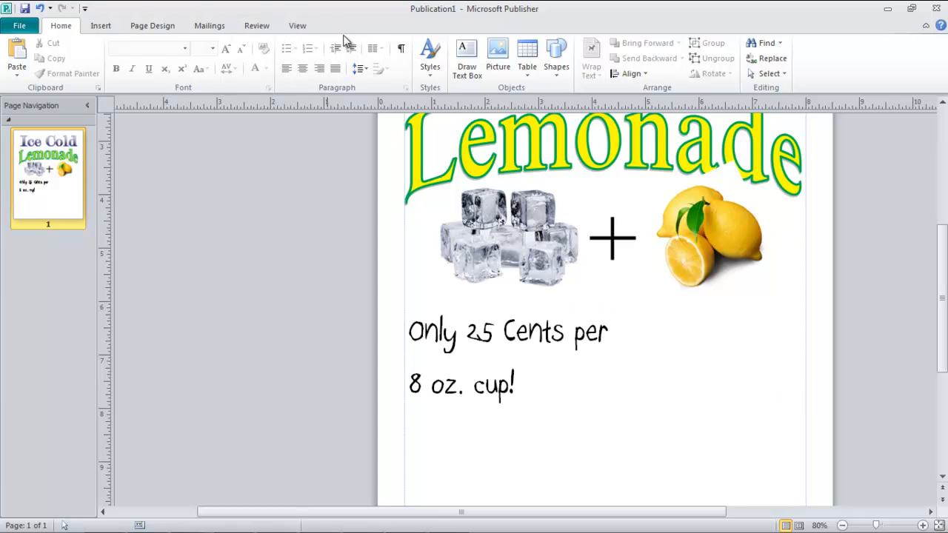
- Draw a text box about 3.09 × 2.28 in beneath the lemons and enter "Find our booth along the parade route"
{"action": "left_click", "coordinate": [468, 59]}
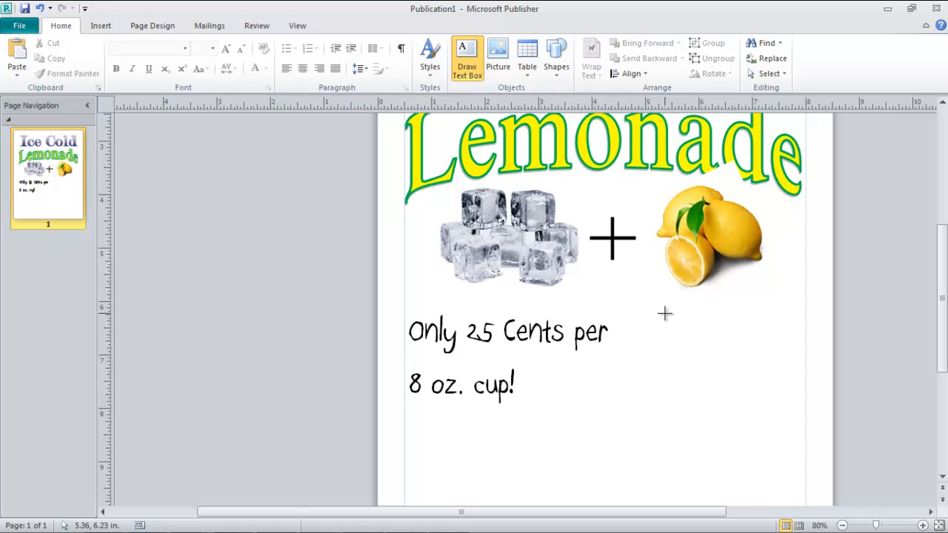
{"action": "mouse_move", "coordinate": [641, 300]}
{"action": "left_mouse_down"}
{"action": "mouse_move", "coordinate": [716, 381]}
{"action": "mouse_move", "coordinate": [805, 419]}
{"action": "left_mouse_up"}
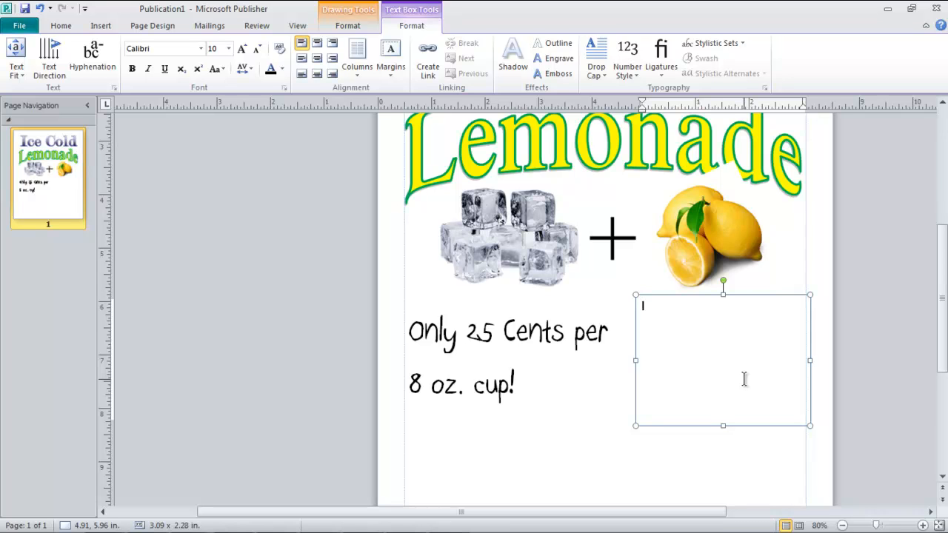
{"action": "type", "text": "Find our booth along the parade route"}
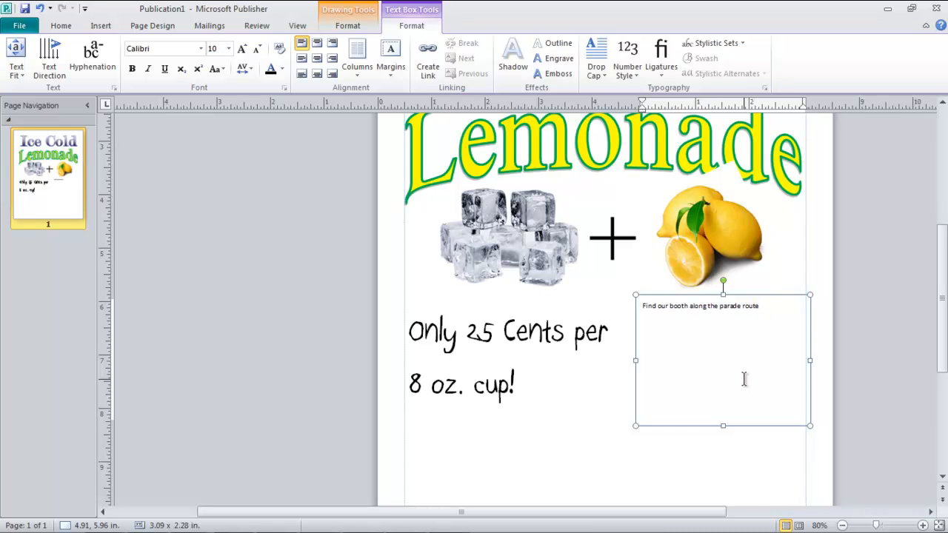
- Continue the text beneath the lemons with "and mention this flyer. You'll get a second cup for 10 cents."
{"action": "type", "text": "and mention this flyer. You'll be"}
{"action": "key", "text": "BackSpace"}
{"action": "key", "text": "BackSpace"}
{"action": "type", "text": "get a"}
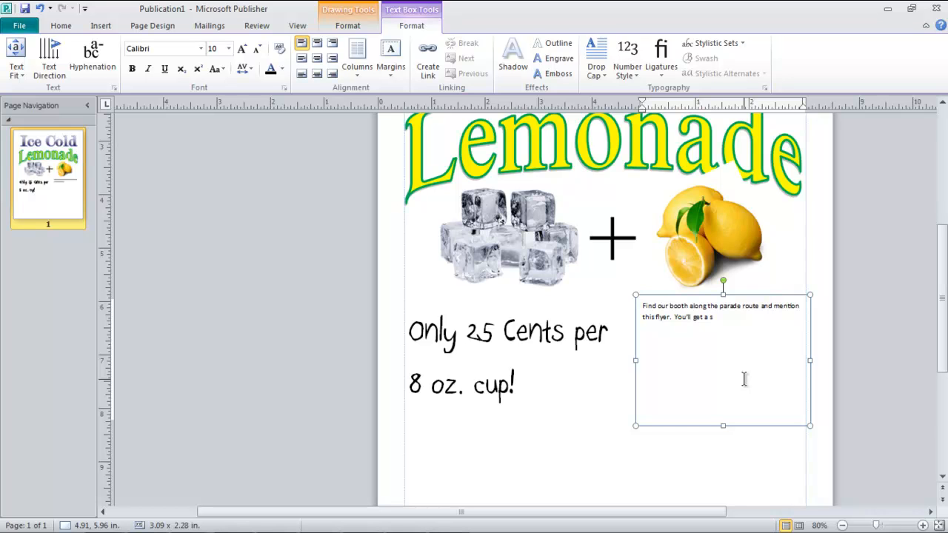
{"action": "type", "text": "second cup for 10 cents."}
- Format the whole booth text beneath the lemons in Copperplate Gothic Light at size 20 and deselect the text box
{"action": "left_click_drag", "start_coordinate": [785, 318], "coordinate": [639, 306]}
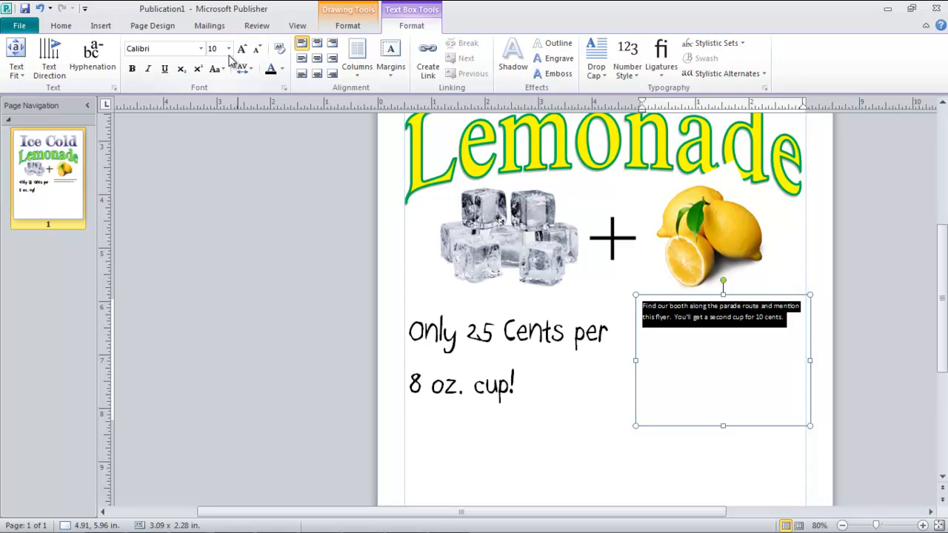
{"action": "left_click", "coordinate": [200, 48]}
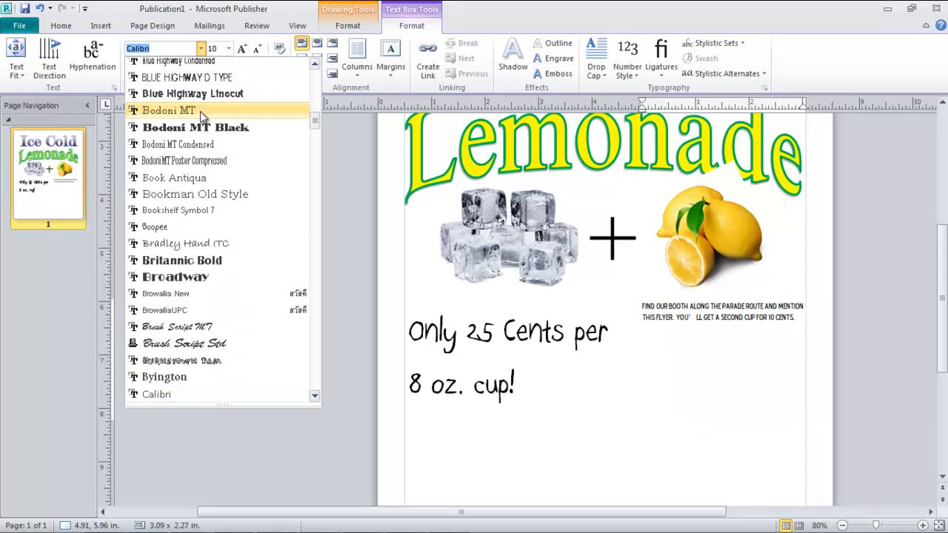
{"action": "scroll", "coordinate": [219, 286], "scroll_direction": "down", "scroll_amount": 6}
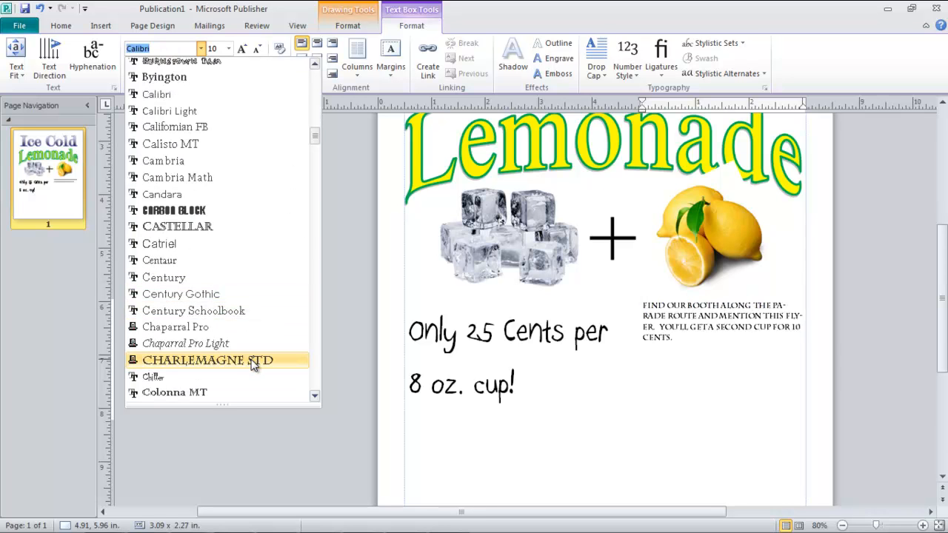
{"action": "scroll", "coordinate": [252, 363], "scroll_direction": "down", "scroll_amount": 6}
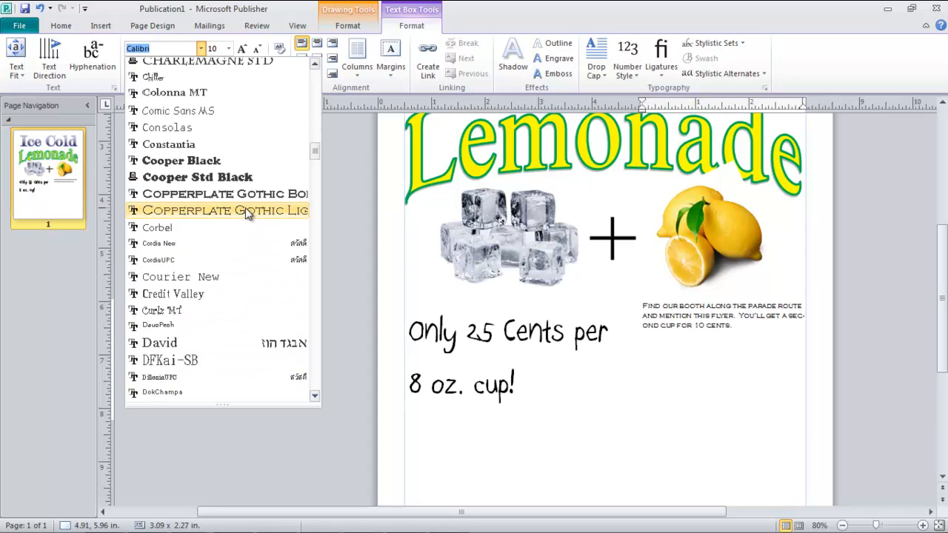
{"action": "left_click", "coordinate": [245, 209]}
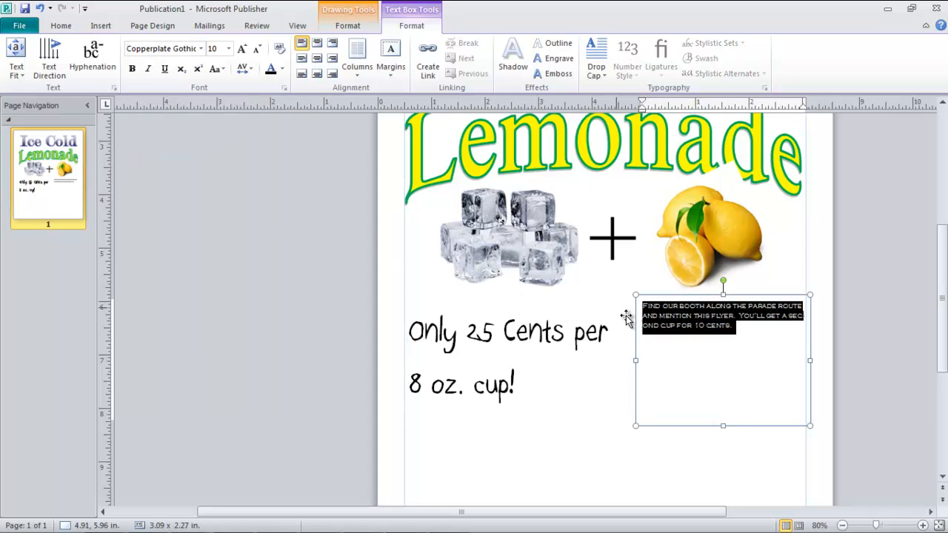
{"action": "left_click", "coordinate": [228, 48]}
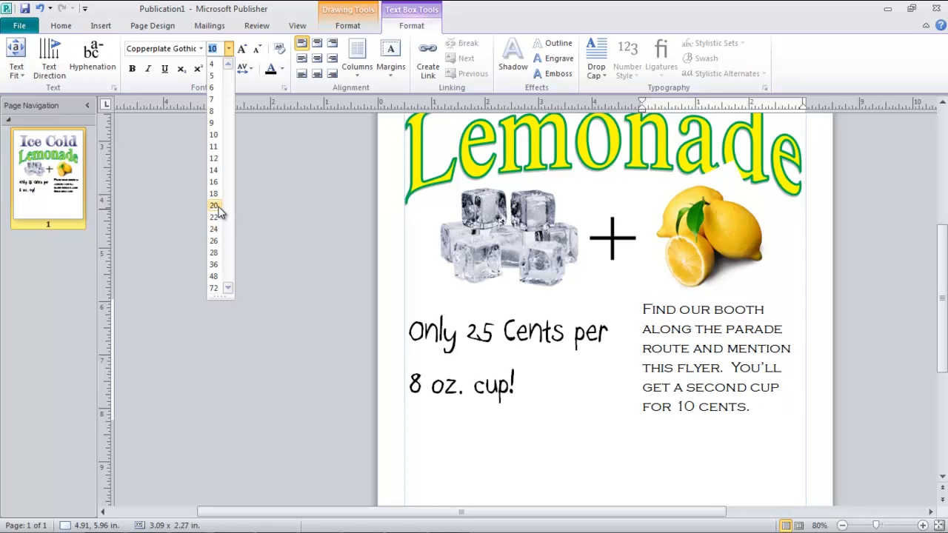
{"action": "left_click", "coordinate": [219, 211]}
{"action": "left_click", "coordinate": [249, 240]}
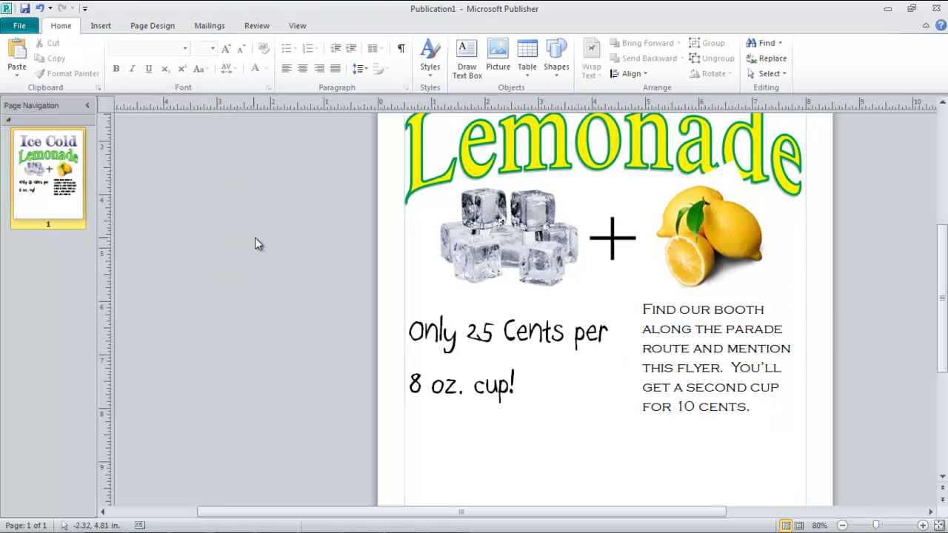
- Select the whole booth text and change its font color to a dark blue shade from the scheme colors
{"action": "left_click", "coordinate": [676, 348]}
{"action": "left_click", "coordinate": [748, 408]}
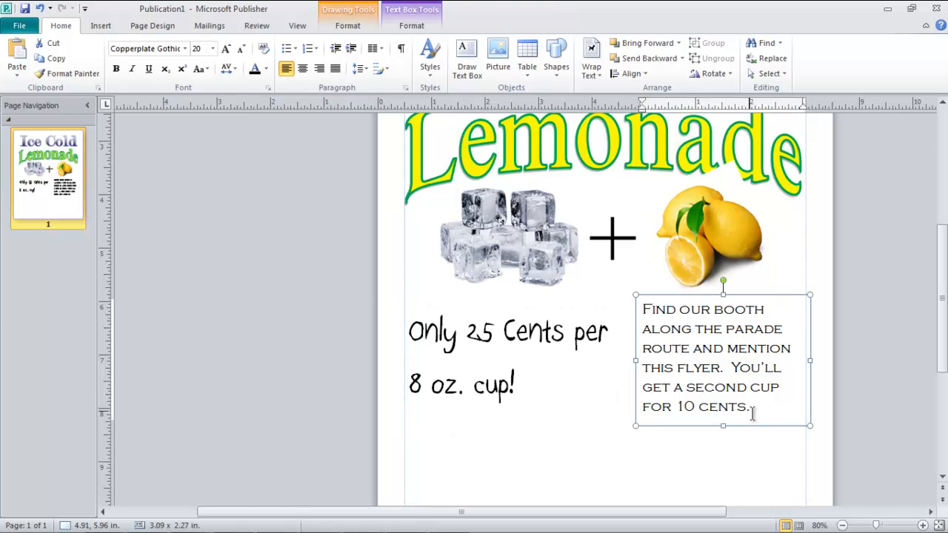
{"action": "left_click_drag", "start_coordinate": [759, 411], "coordinate": [642, 304]}
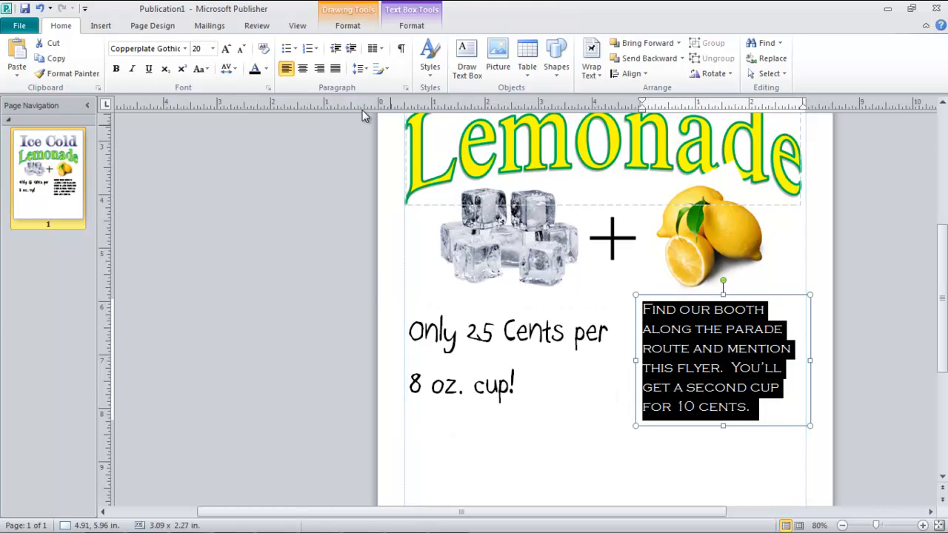
{"action": "left_click", "coordinate": [266, 68]}
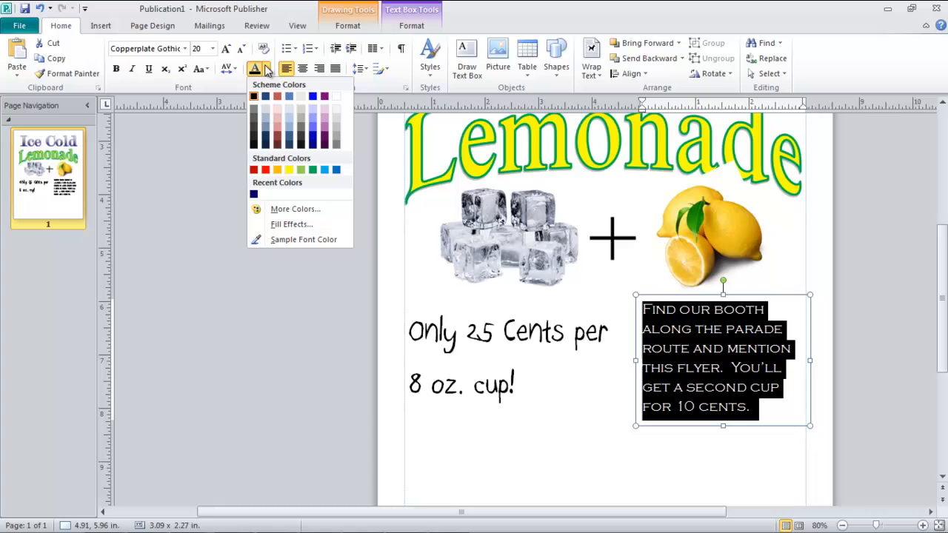
{"action": "left_click", "coordinate": [265, 138]}
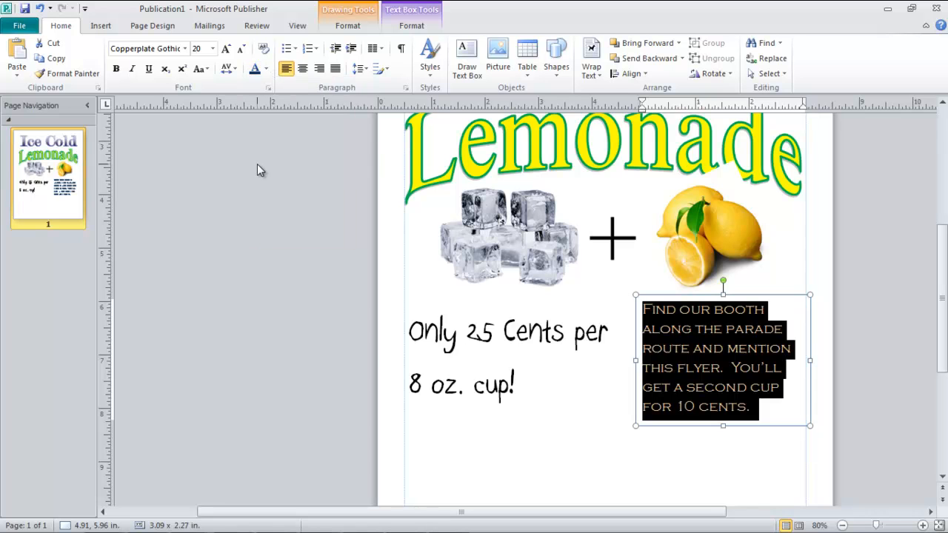
- Try the Shadow, Emboss and Outline text effects on the booth text and deselect the text box
{"action": "left_click", "coordinate": [419, 14]}
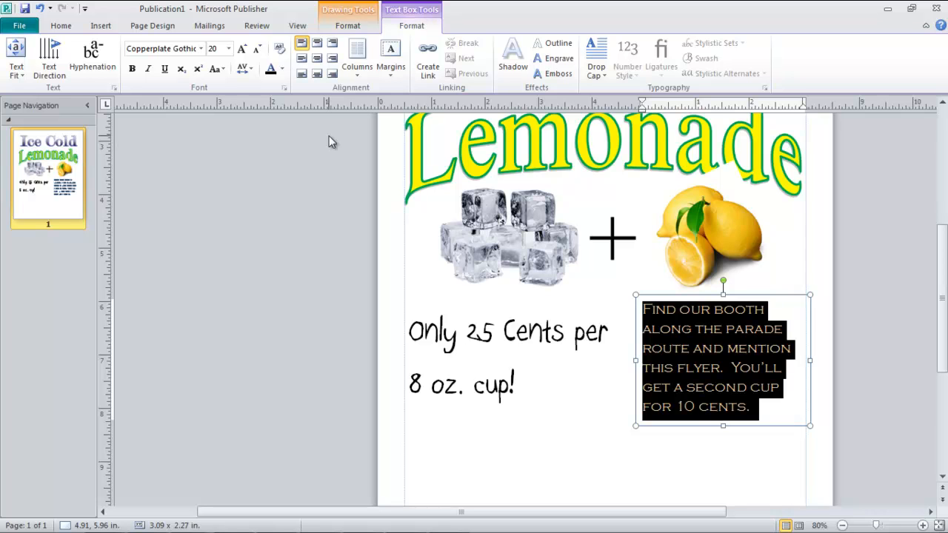
{"action": "left_click", "coordinate": [520, 63]}
{"action": "left_click", "coordinate": [560, 74]}
{"action": "left_click", "coordinate": [558, 43]}
{"action": "left_click", "coordinate": [557, 74]}
{"action": "left_click", "coordinate": [357, 205]}
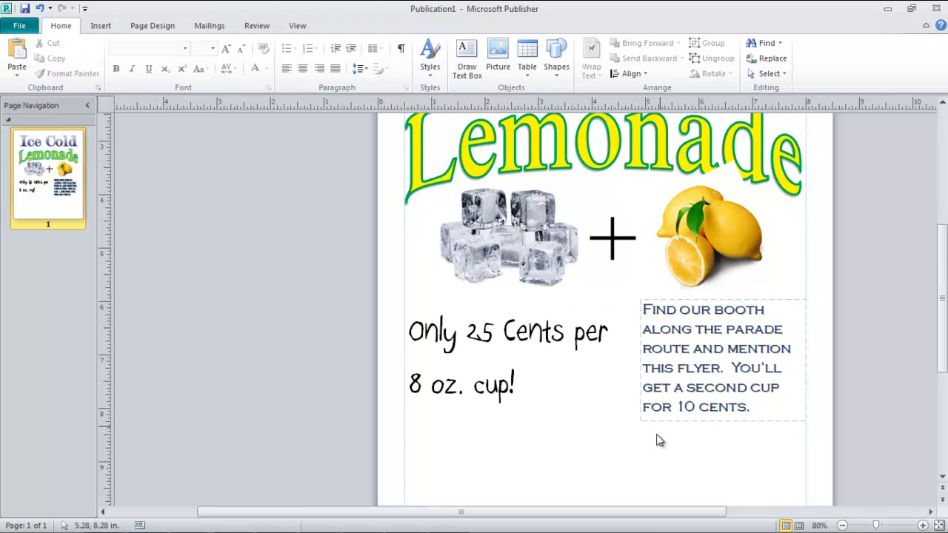
- Make the whole price text bold, add the Shadow text effect to it, and deselect the text box
{"action": "left_click_drag", "start_coordinate": [533, 392], "coordinate": [422, 337]}
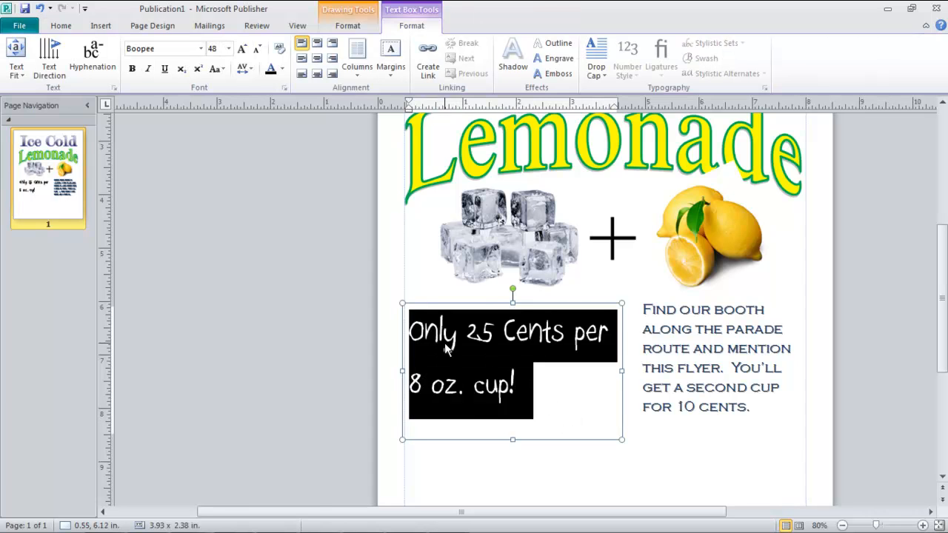
{"action": "left_click", "coordinate": [132, 69]}
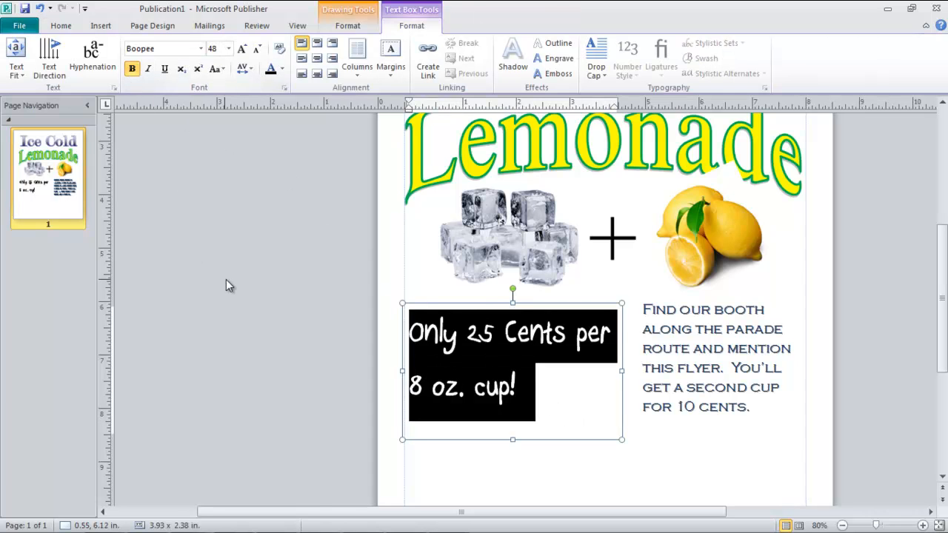
{"action": "left_click", "coordinate": [304, 255]}
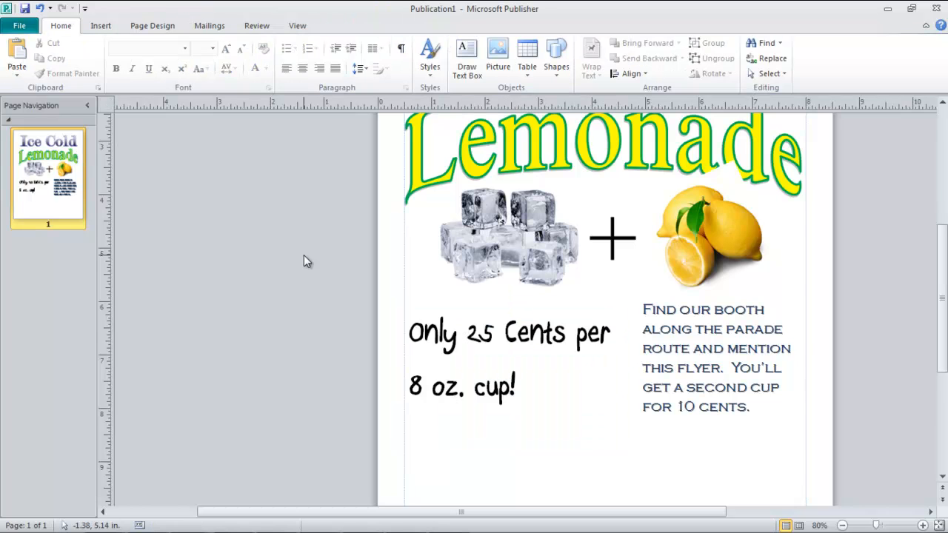
{"action": "left_click", "coordinate": [529, 383]}
{"action": "key", "text": "ctrl+a"}
{"action": "left_click", "coordinate": [412, 25]}
{"action": "left_click", "coordinate": [513, 59]}
{"action": "left_click", "coordinate": [337, 216]}
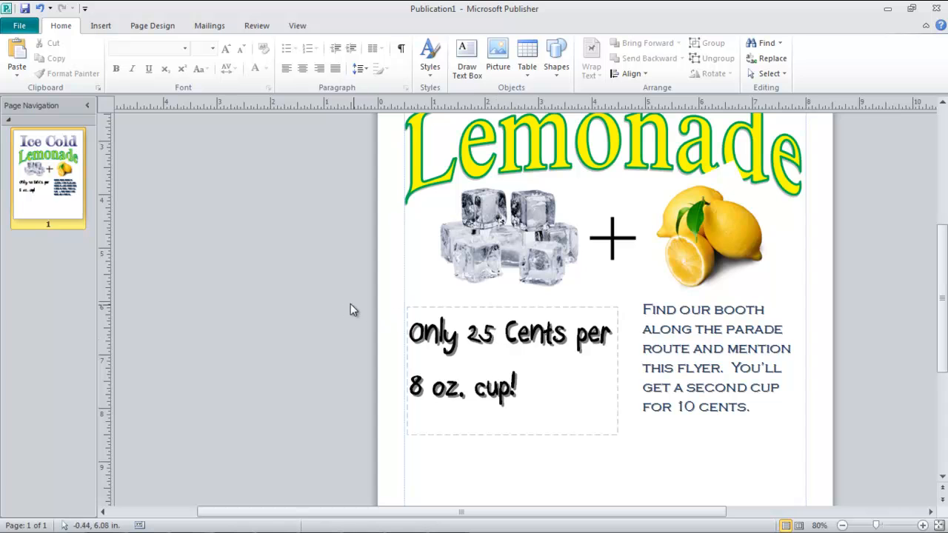
- Move the price text box slightly up and to the right, to about 0.89, 5.97 in, and deselect it
{"action": "scroll", "coordinate": [346, 306], "scroll_direction": "down", "scroll_amount": 1}
{"action": "left_click", "coordinate": [468, 308]}
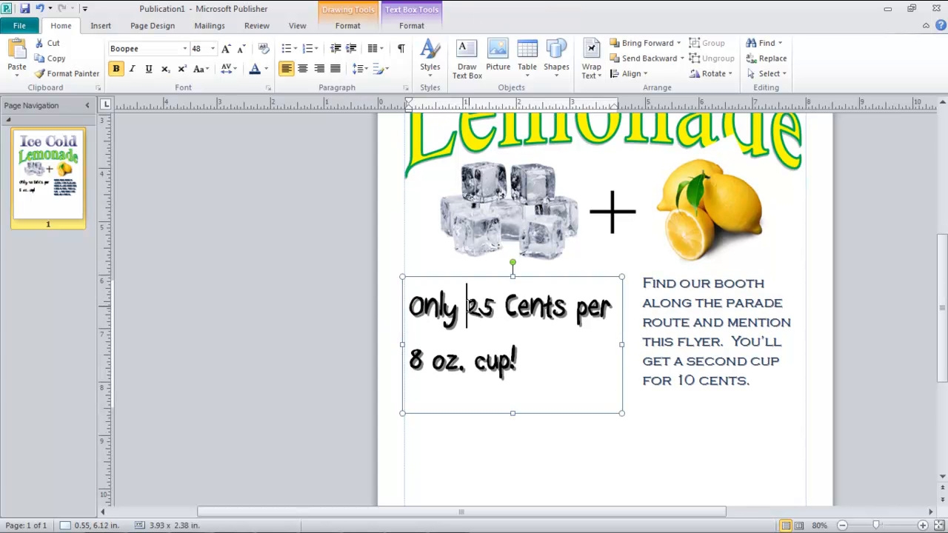
{"action": "left_click", "coordinate": [551, 280]}
{"action": "mouse_move", "coordinate": [550, 280]}
{"action": "left_mouse_down"}
{"action": "mouse_move", "coordinate": [565, 280]}
{"action": "mouse_move", "coordinate": [565, 269]}
{"action": "left_mouse_up"}
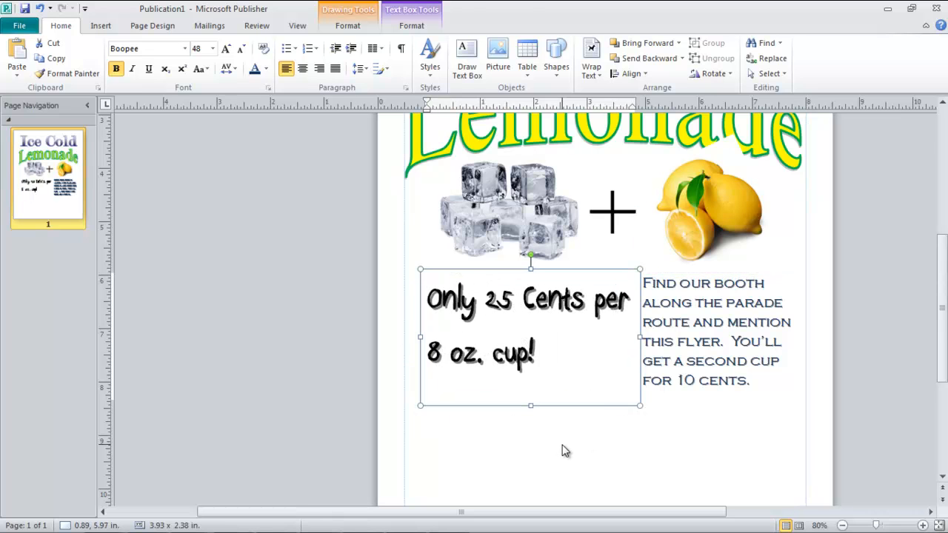
{"action": "left_click", "coordinate": [562, 450]}
- Move the lemons picture slightly down, set a transparent color for its background, and deselect it
{"action": "left_click", "coordinate": [707, 233]}
{"action": "left_click_drag", "start_coordinate": [707, 233], "coordinate": [707, 240]}
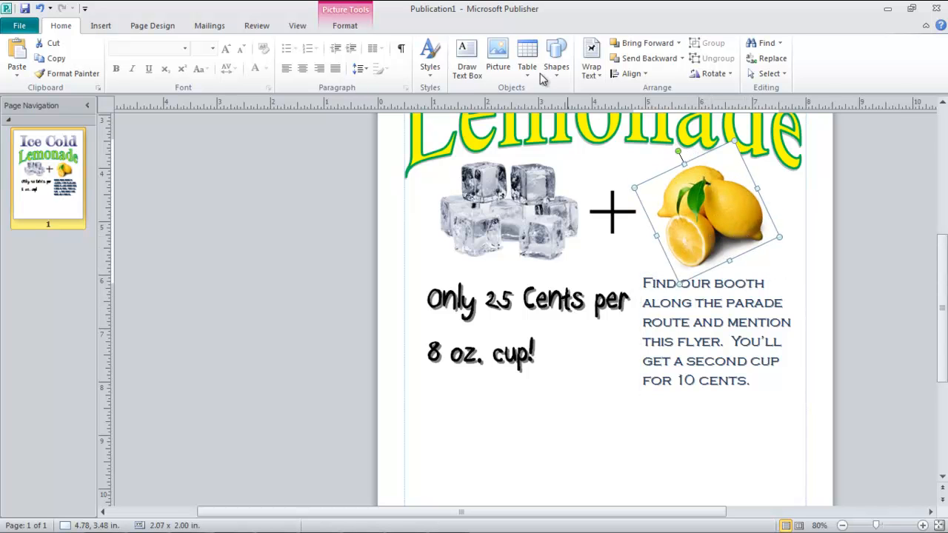
{"action": "left_click", "coordinate": [362, 15]}
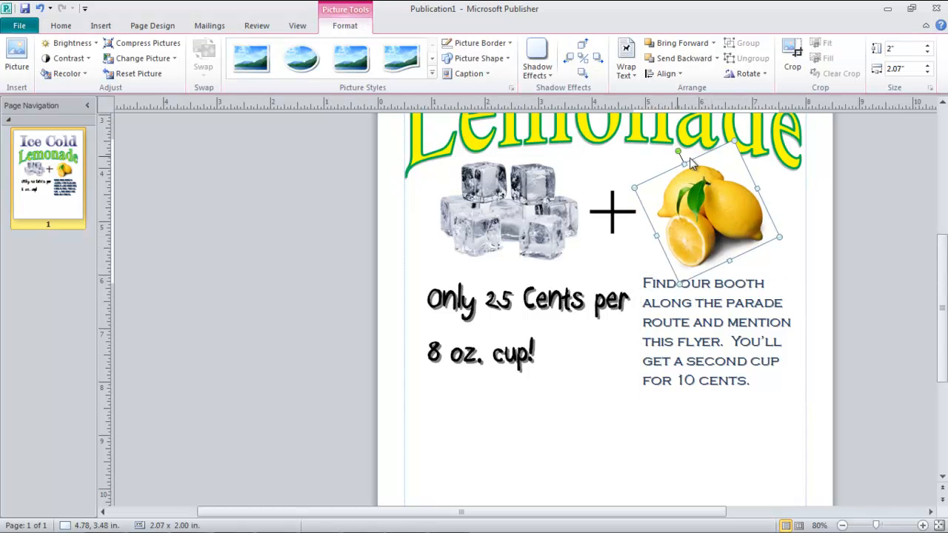
{"action": "left_click", "coordinate": [80, 75]}
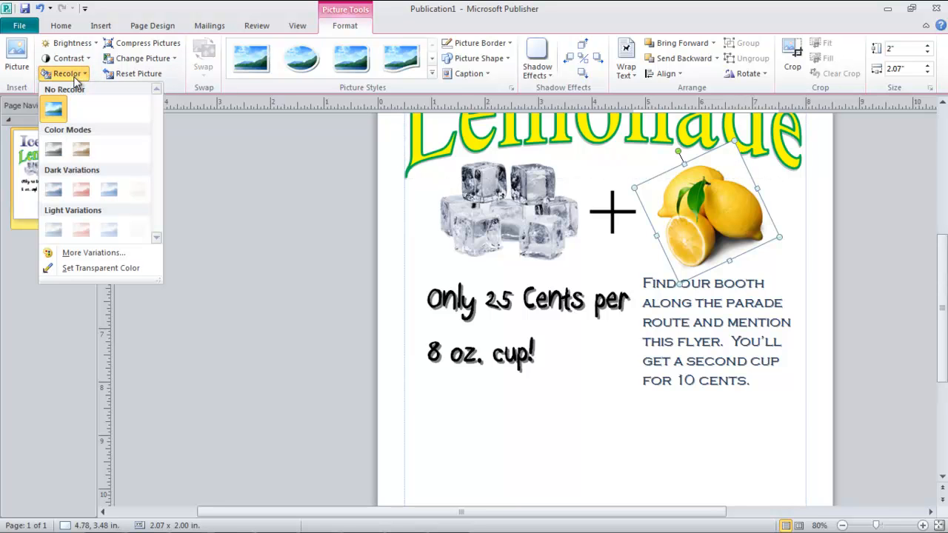
{"action": "left_click", "coordinate": [90, 267]}
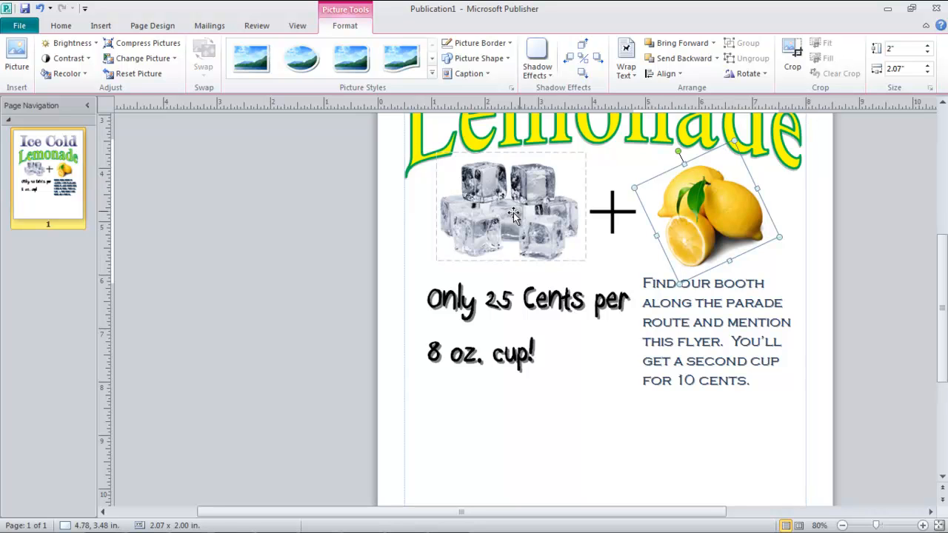
{"action": "left_click", "coordinate": [328, 205]}
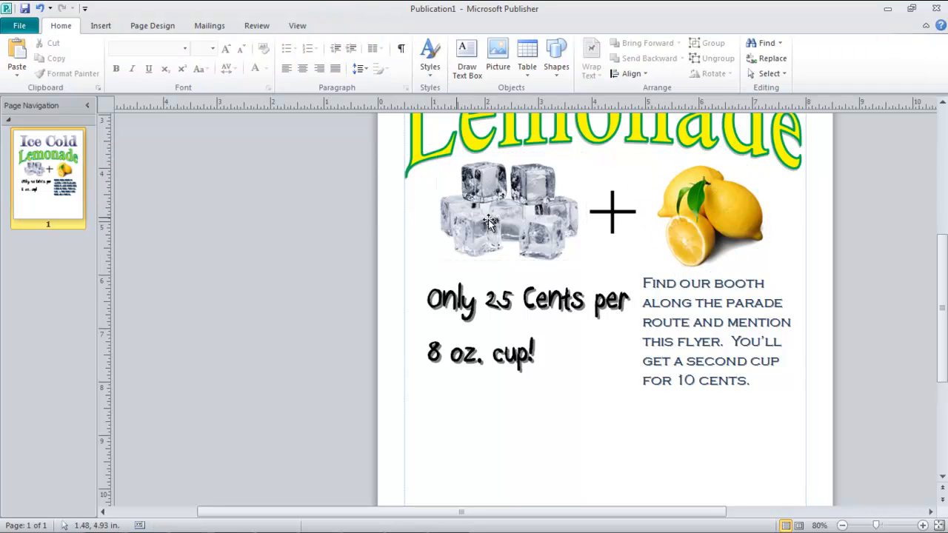
- Shift the ice cubes slightly up and left to about 0.89, 3.62 in, and raise the lemons slightly above the booth text
{"action": "left_click_drag", "start_coordinate": [697, 217], "coordinate": [713, 203]}
{"action": "left_click_drag", "start_coordinate": [541, 250], "coordinate": [560, 222]}
{"action": "left_click_drag", "start_coordinate": [534, 190], "coordinate": [518, 203]}
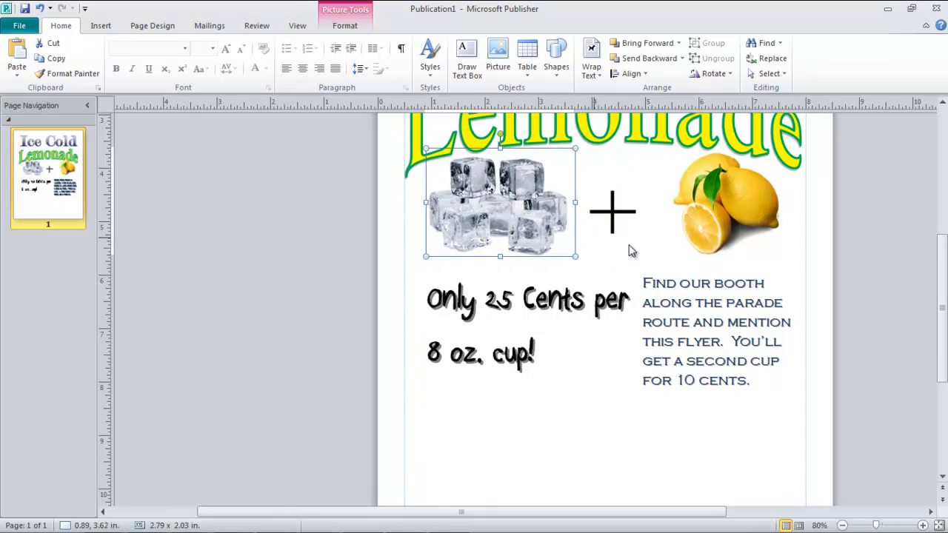
{"action": "left_click", "coordinate": [869, 259]}
{"action": "left_click", "coordinate": [738, 214]}
{"action": "left_click_drag", "start_coordinate": [737, 213], "coordinate": [724, 215]}
{"action": "left_click", "coordinate": [885, 225]}
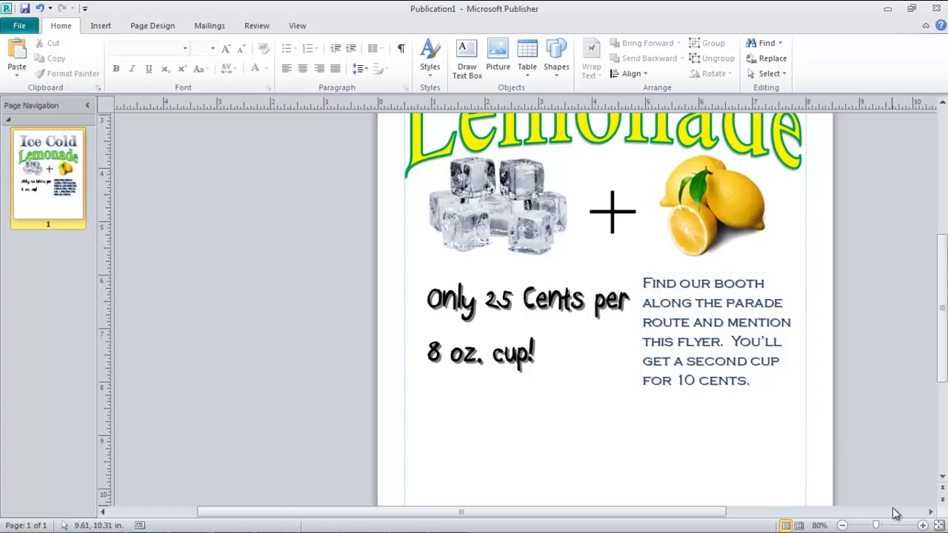
- Zoom out to 40% to review the whole flyer page
{"action": "left_click", "coordinate": [843, 526]}
{"action": "left_click", "coordinate": [843, 526]}
{"action": "left_click", "coordinate": [842, 525]}
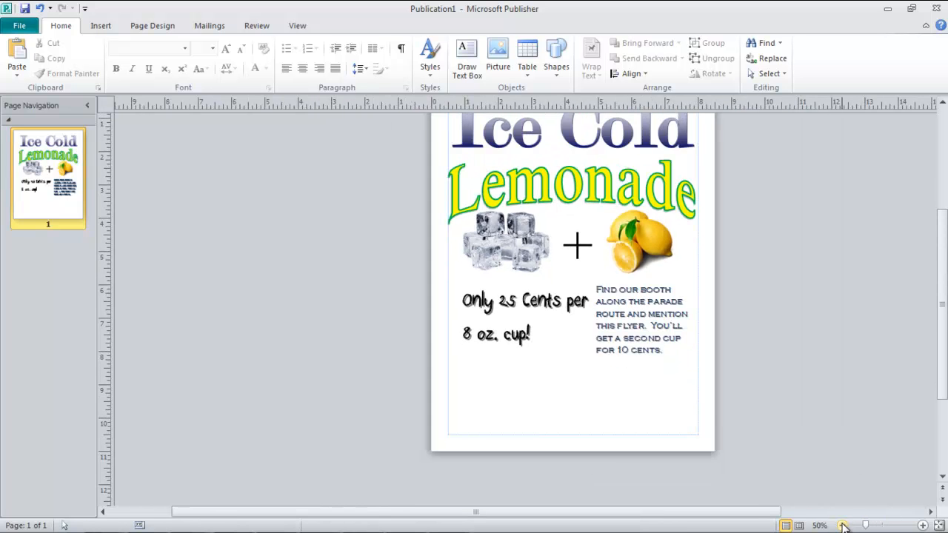
{"action": "left_click", "coordinate": [843, 525]}
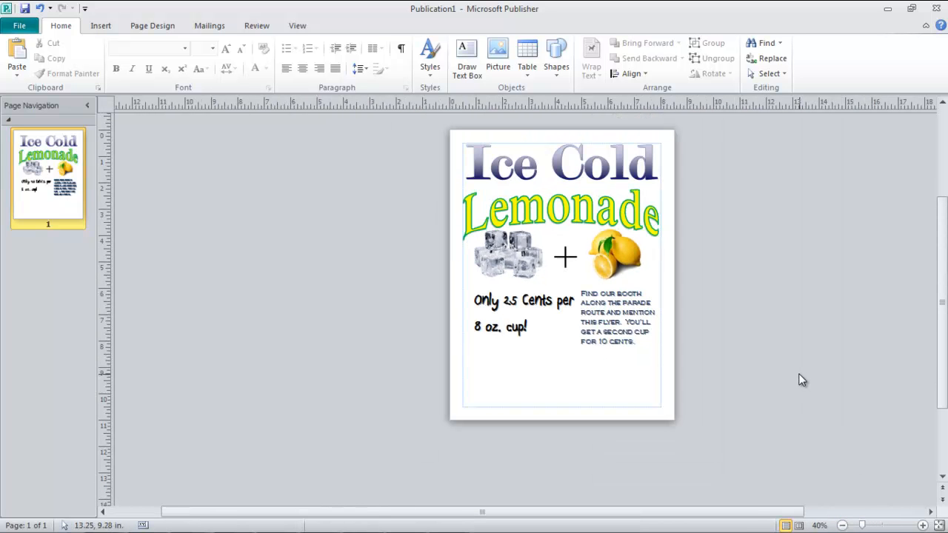